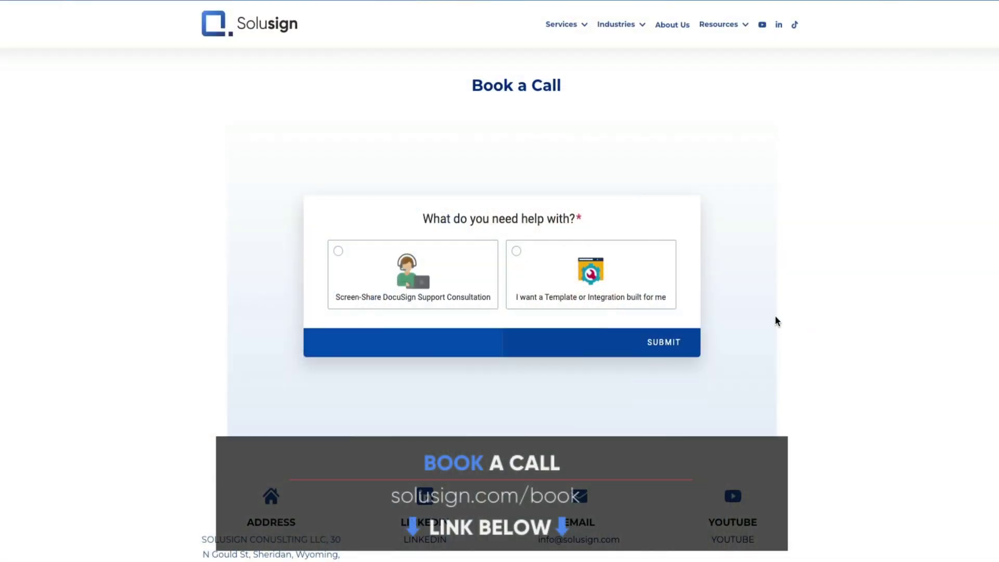
Step: Book a DocuSign Integration call for Thursday, February 23 at 18:00
left_click(605, 278)
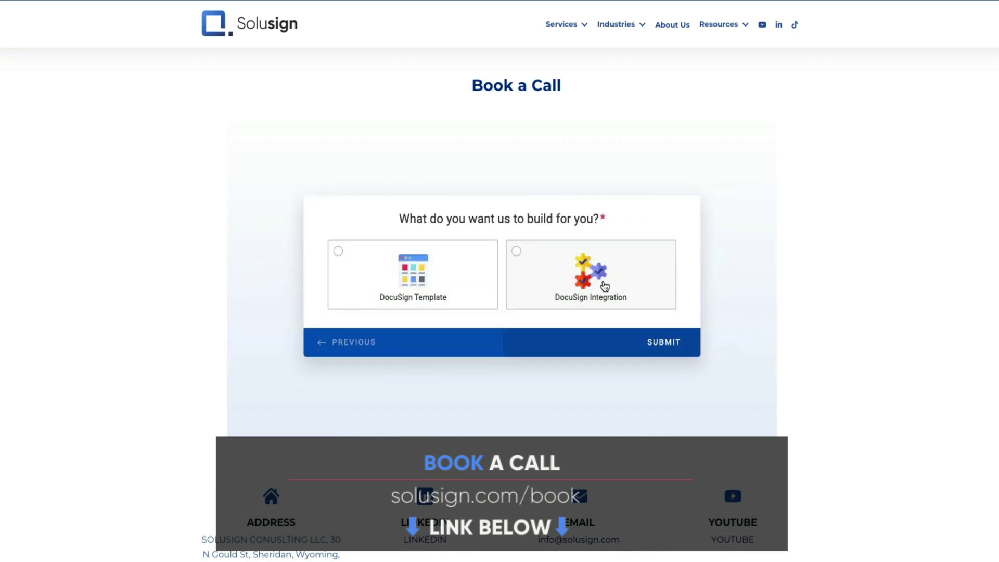
left_click(605, 286)
left_click(597, 267)
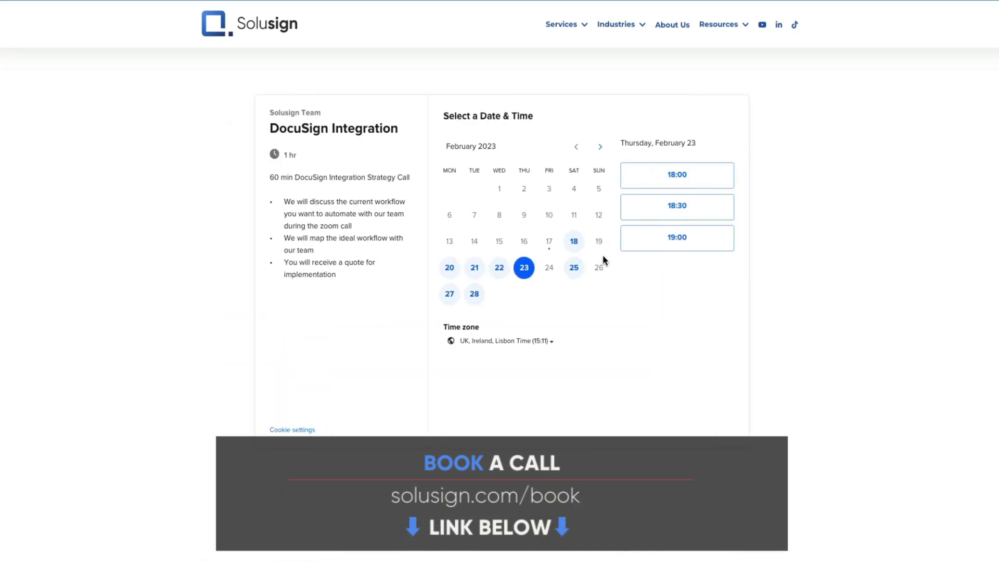
left_click(662, 181)
left_click(715, 173)
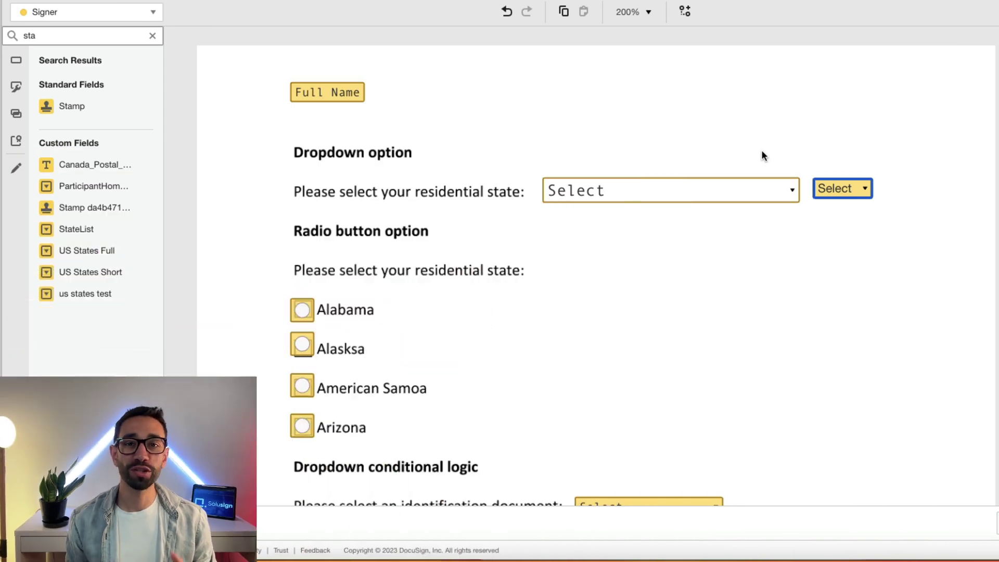
left_click(832, 188)
left_click(839, 185)
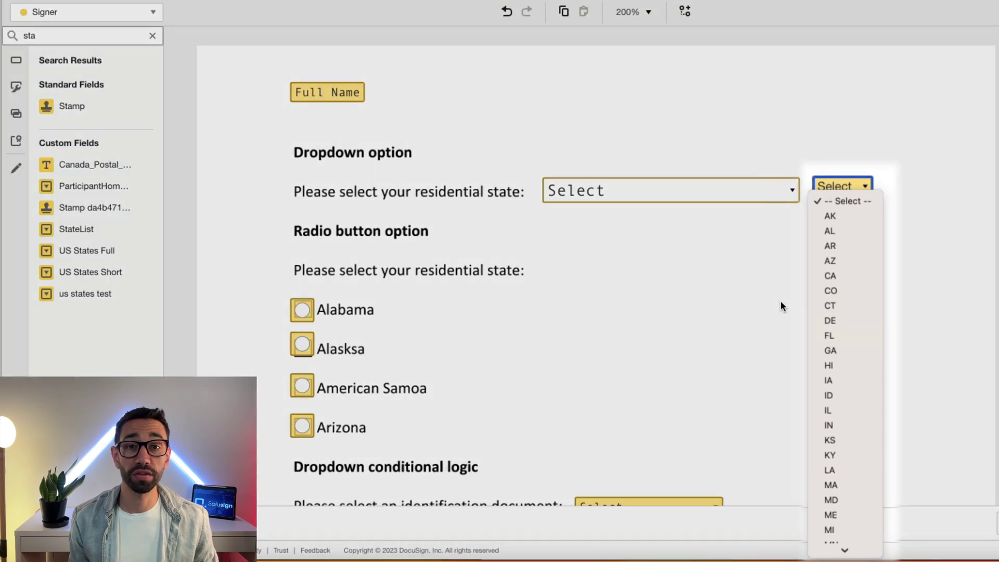
left_click(780, 306)
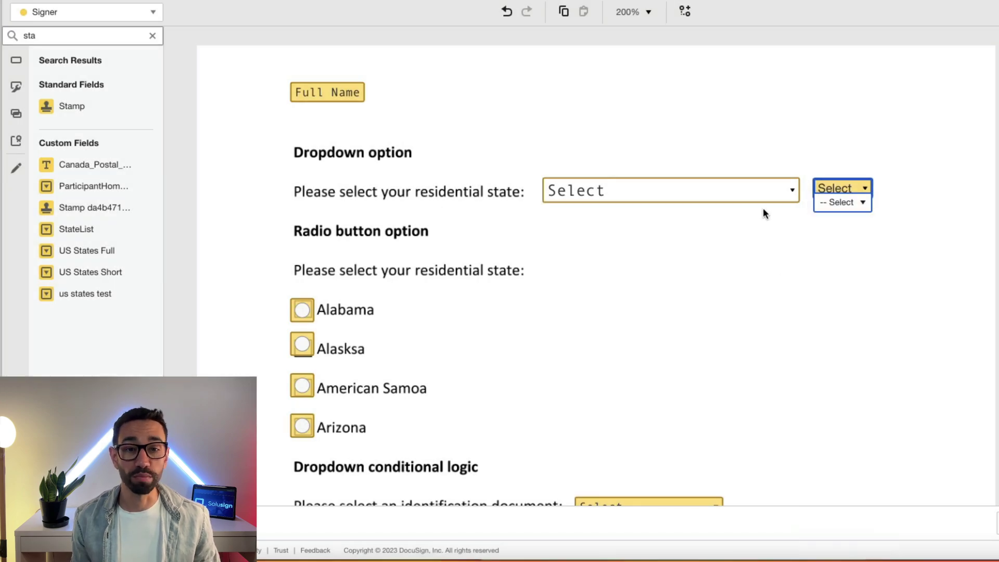
left_click(758, 192)
left_click(889, 325)
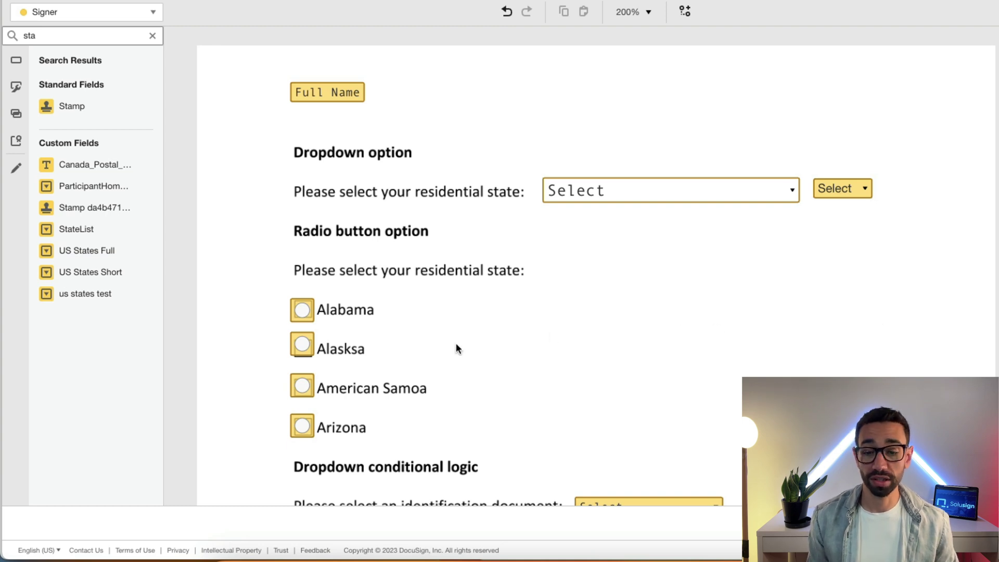
scroll(456, 344, "down", 1)
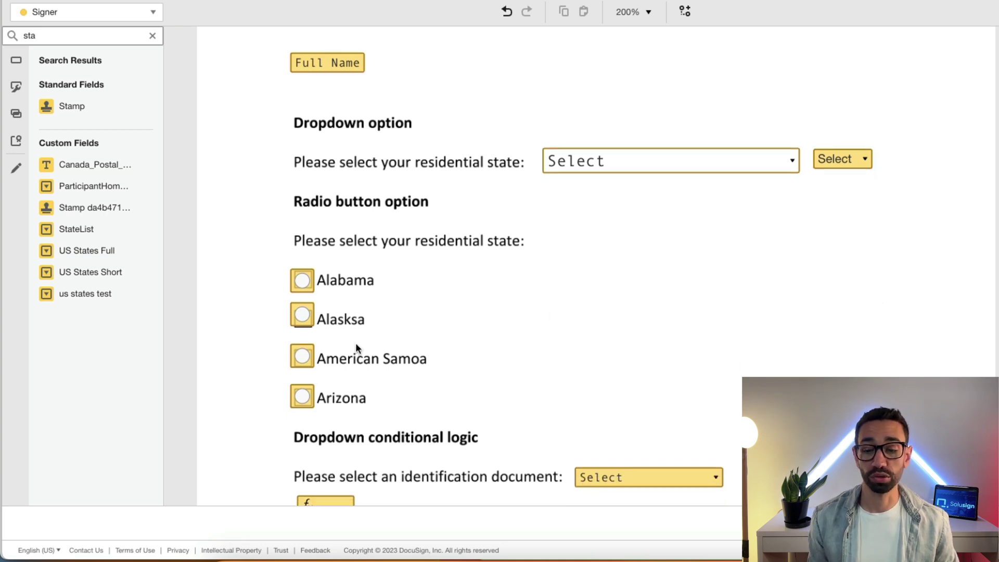
left_click(299, 285)
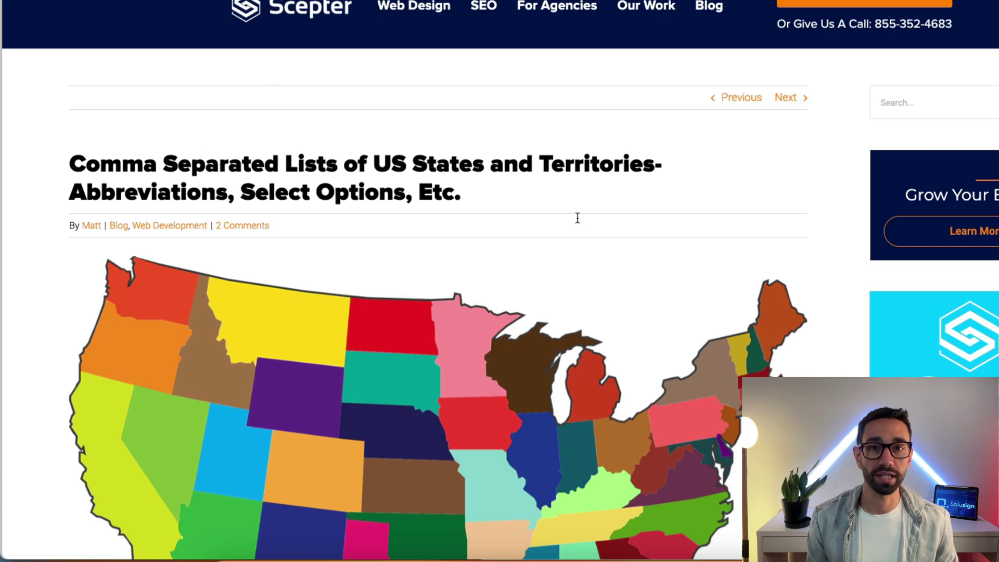
Step: Select the comma-separated US states list, from Alabama through Wyoming
scroll(589, 234, "down", 12)
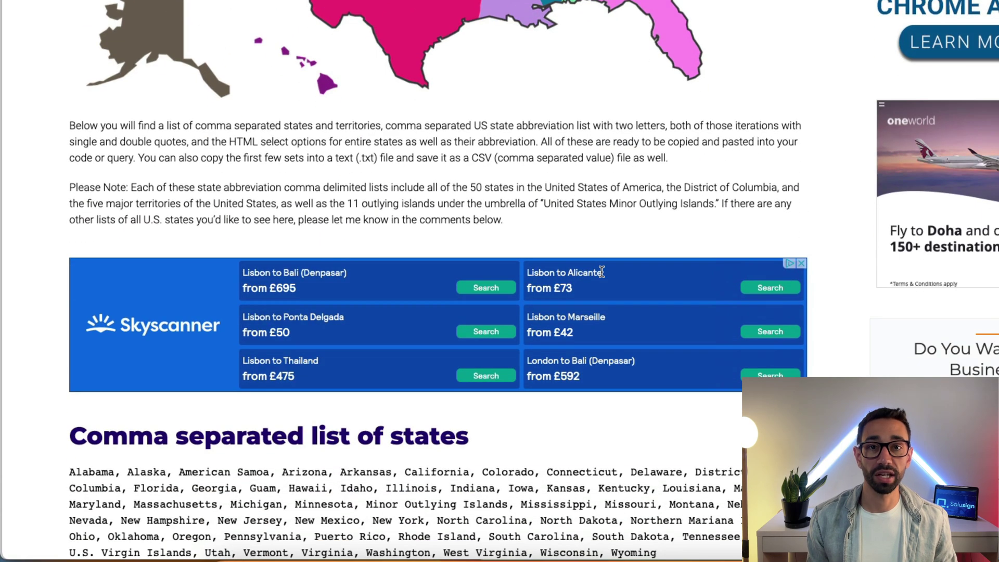
scroll(602, 271, "down", 4)
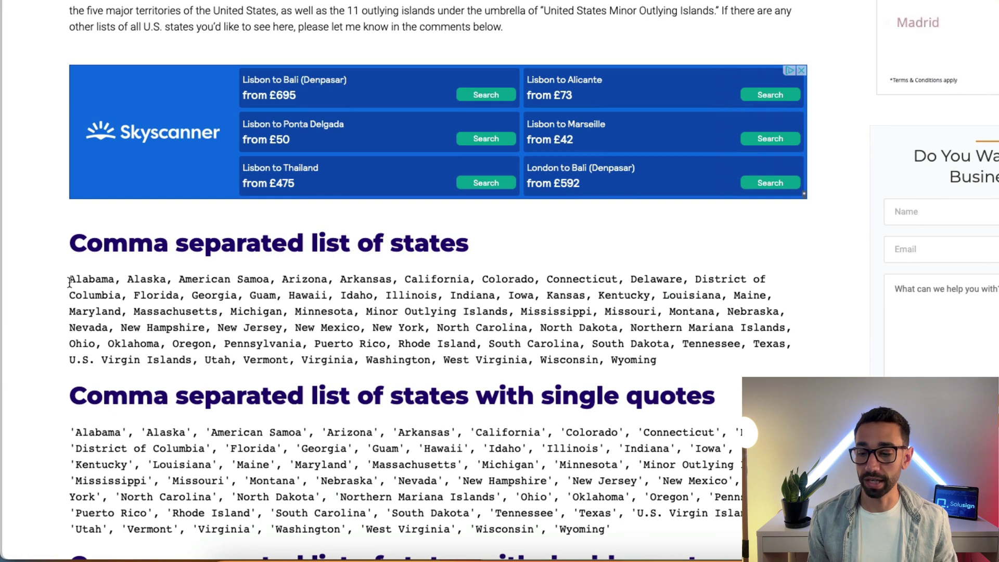
left_click_drag(68, 281, 673, 378)
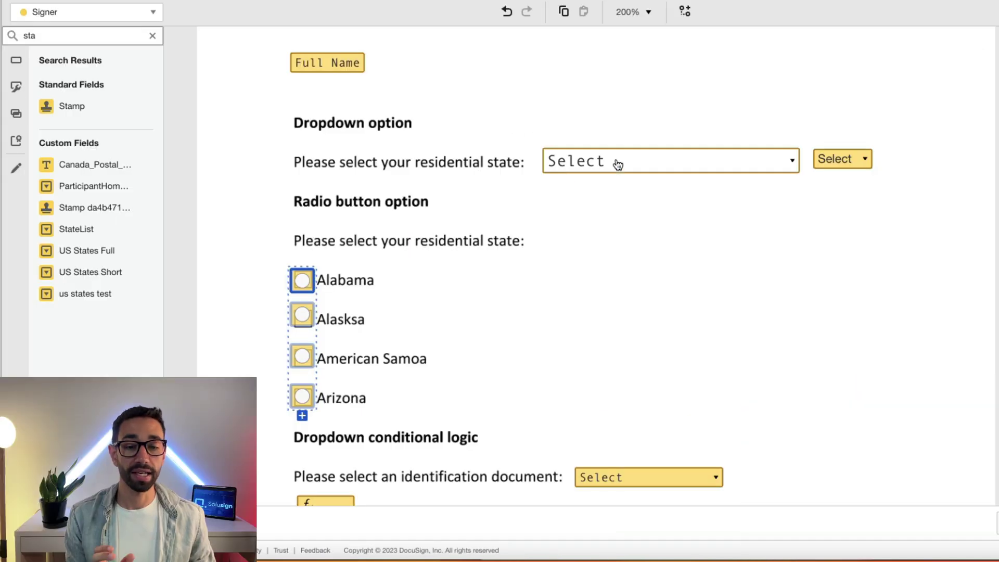
left_click(618, 165)
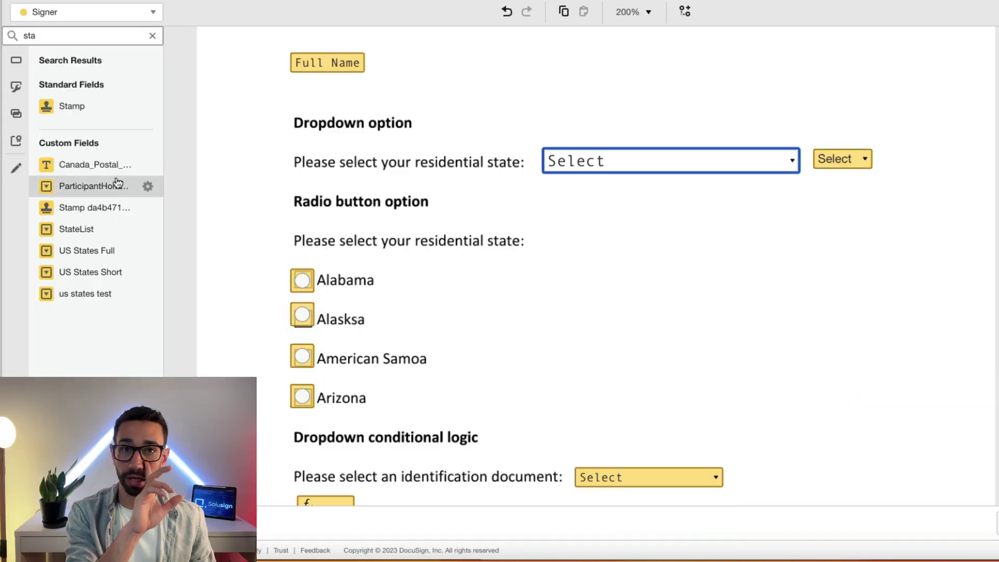
left_click(16, 60)
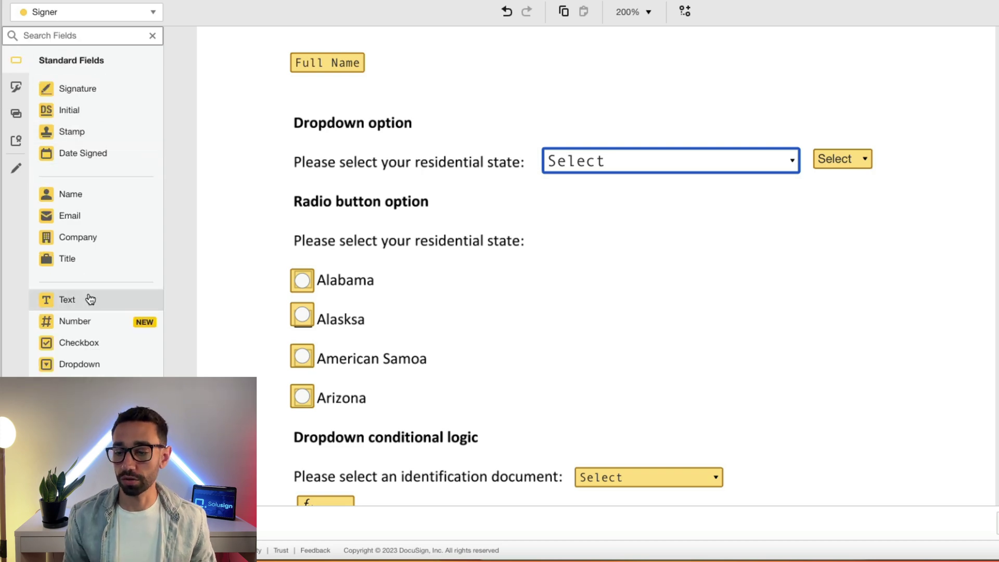
left_click_drag(78, 364, 422, 247)
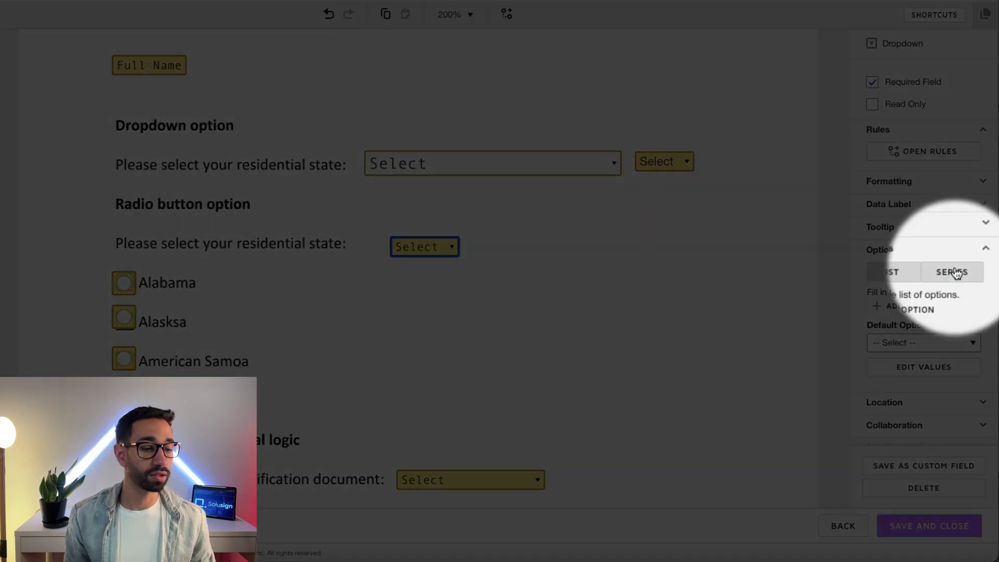
left_click(954, 271)
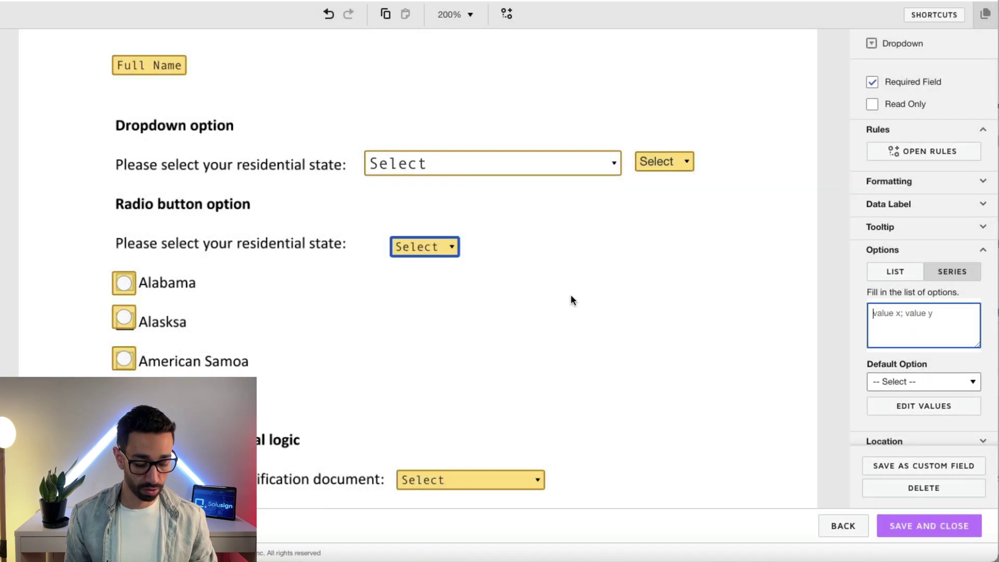
left_click(527, 272)
left_click(424, 246)
key("Delete")
left_click(684, 161)
left_click(953, 271)
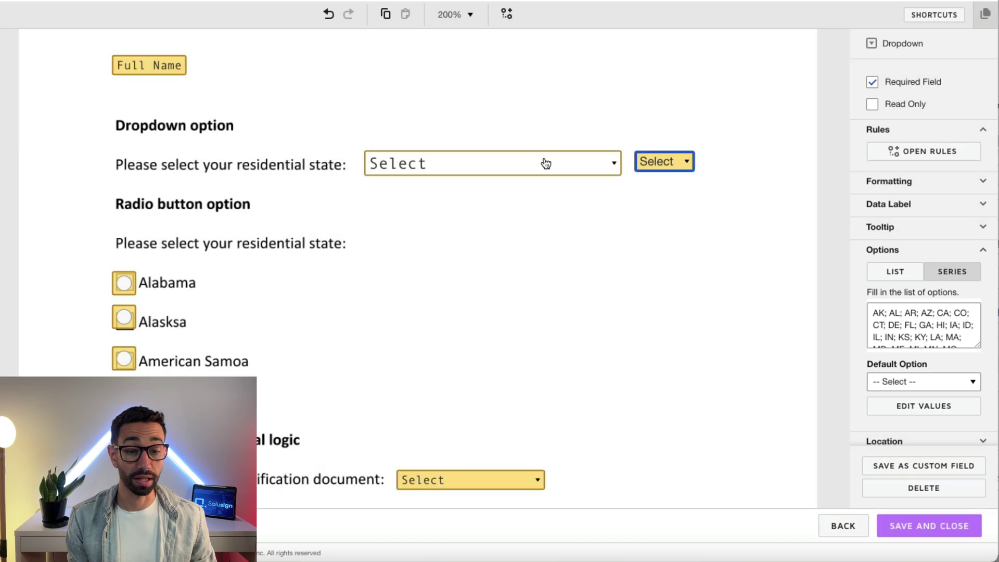
left_click(546, 164)
left_click(954, 271)
left_click(955, 322)
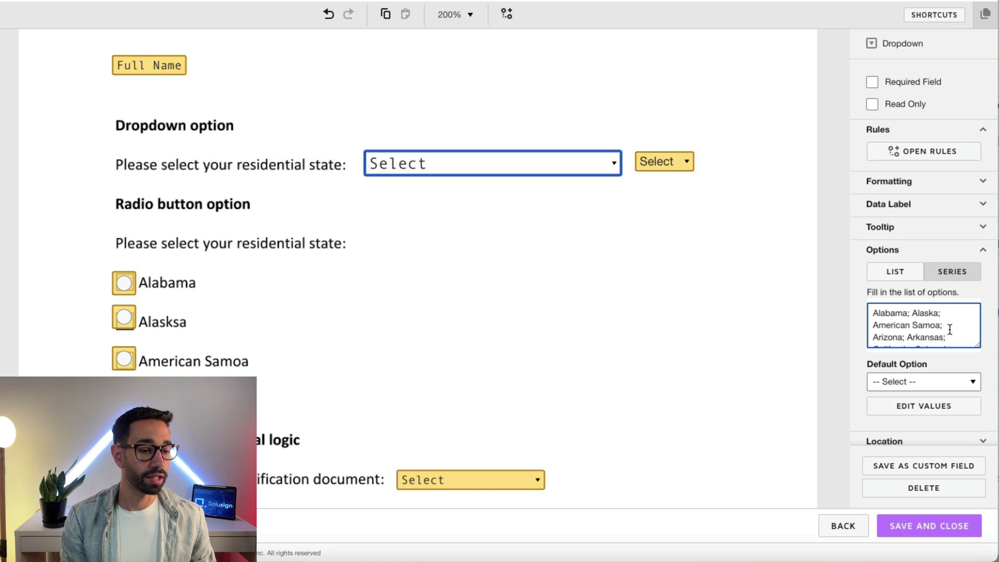
left_click(372, 248)
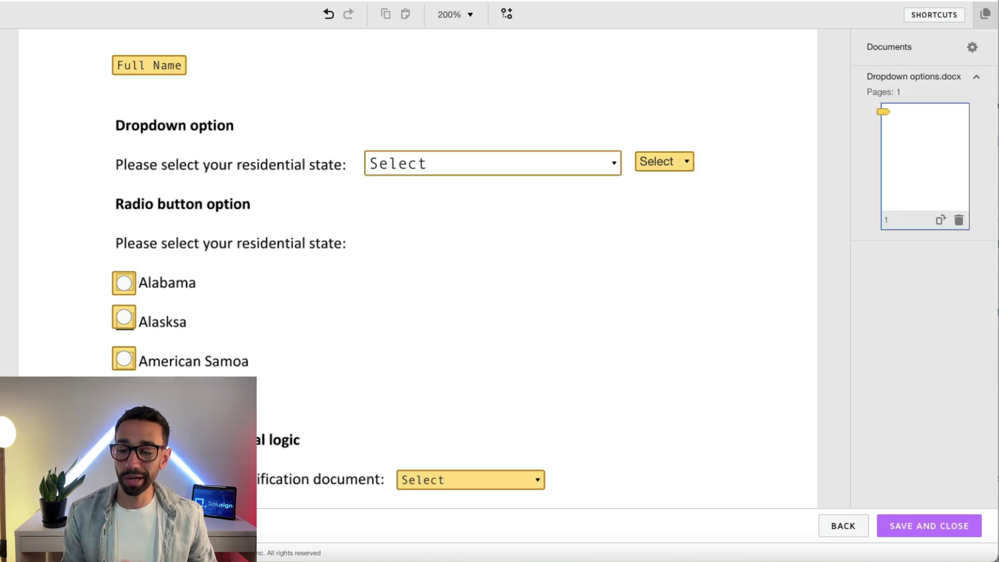
key("ctrl+v")
left_click(440, 228)
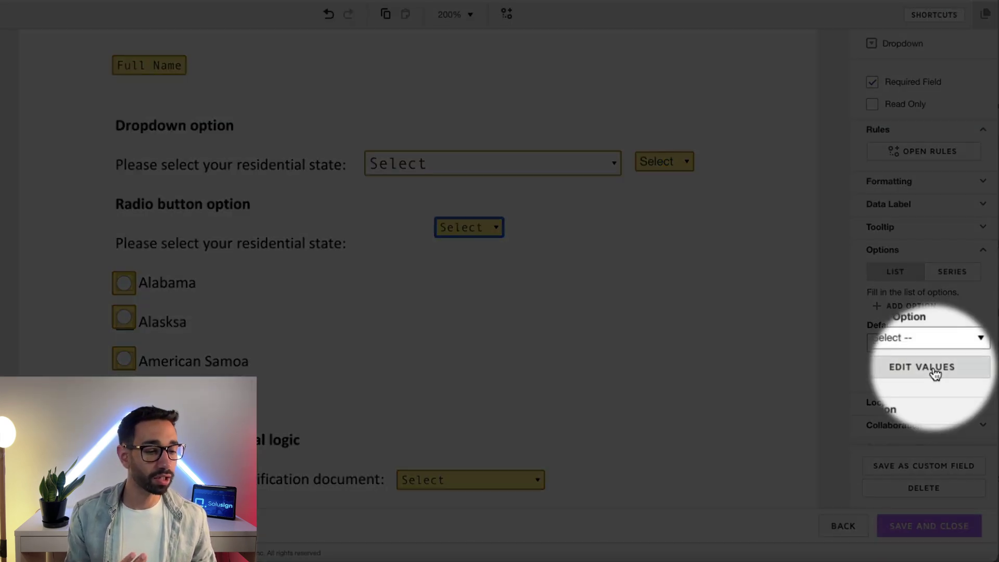
left_click(934, 371)
left_click(319, 135)
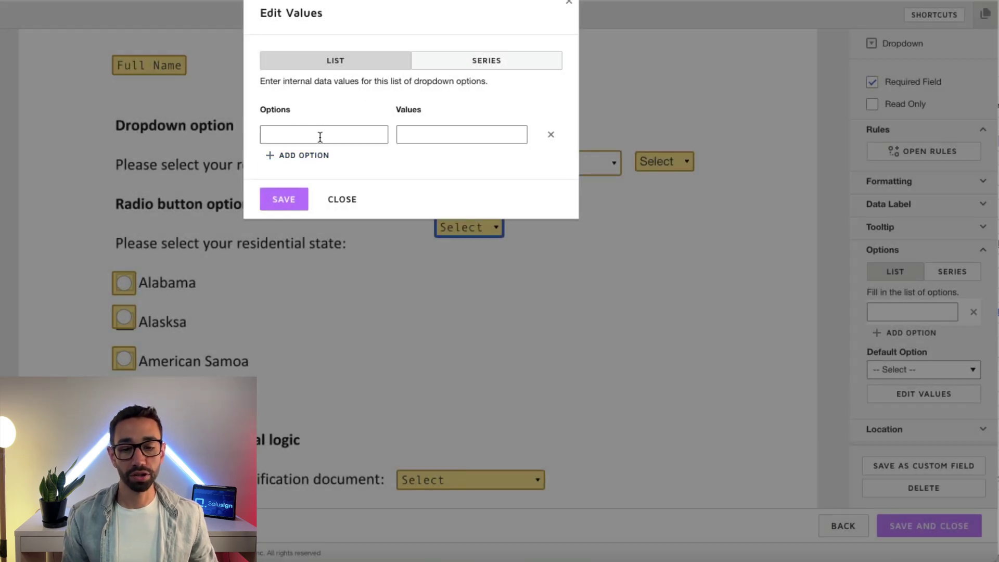
left_click(320, 135)
type("Alabama")
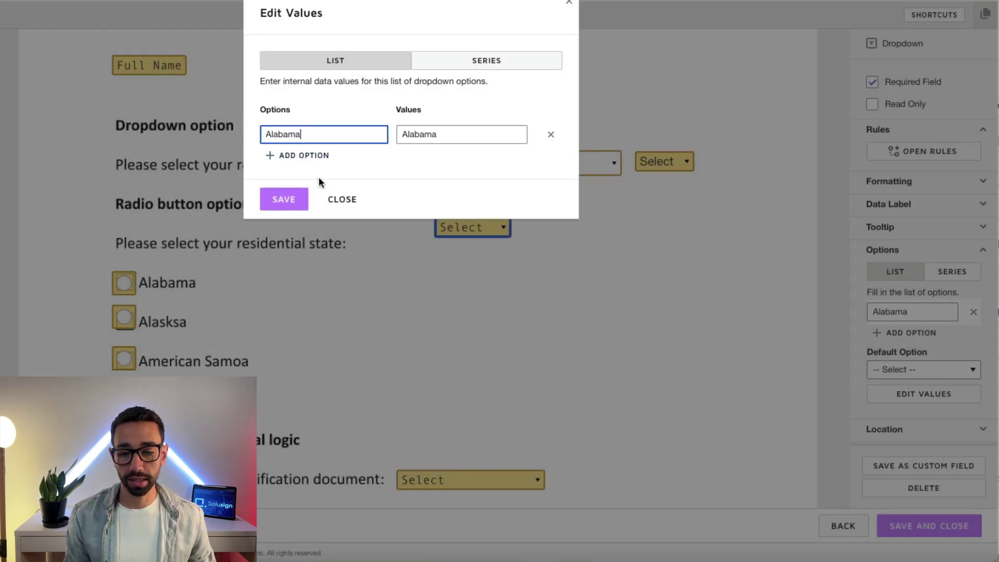
left_click(344, 201)
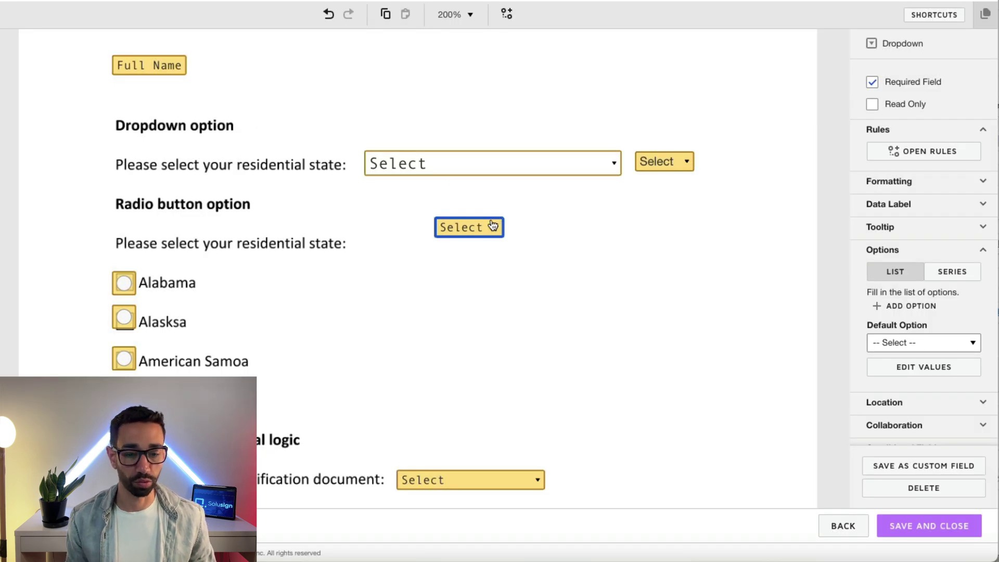
key("Delete")
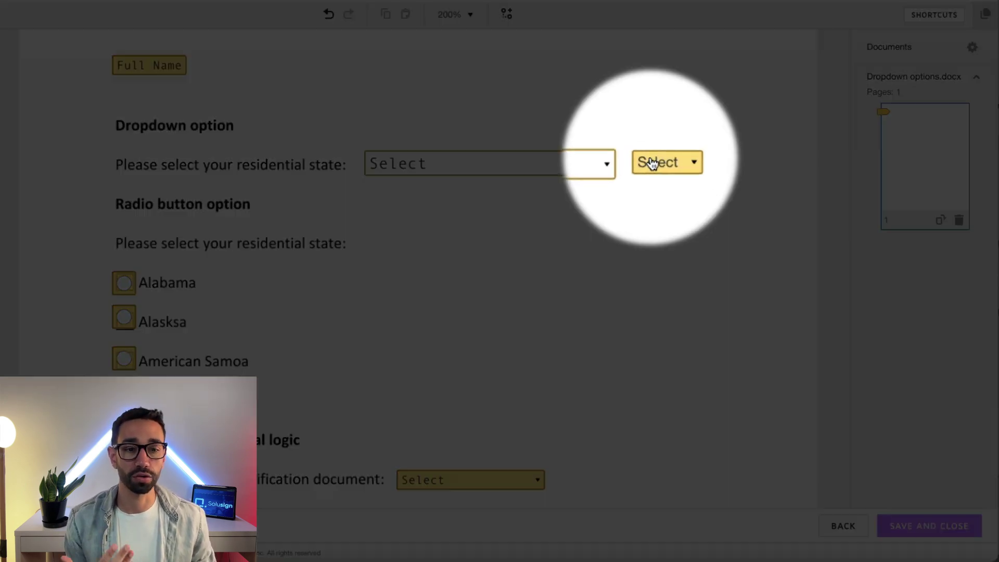
Step: Save the abbreviated state dropdown as a custom field named 'US states demo'
left_click(652, 162)
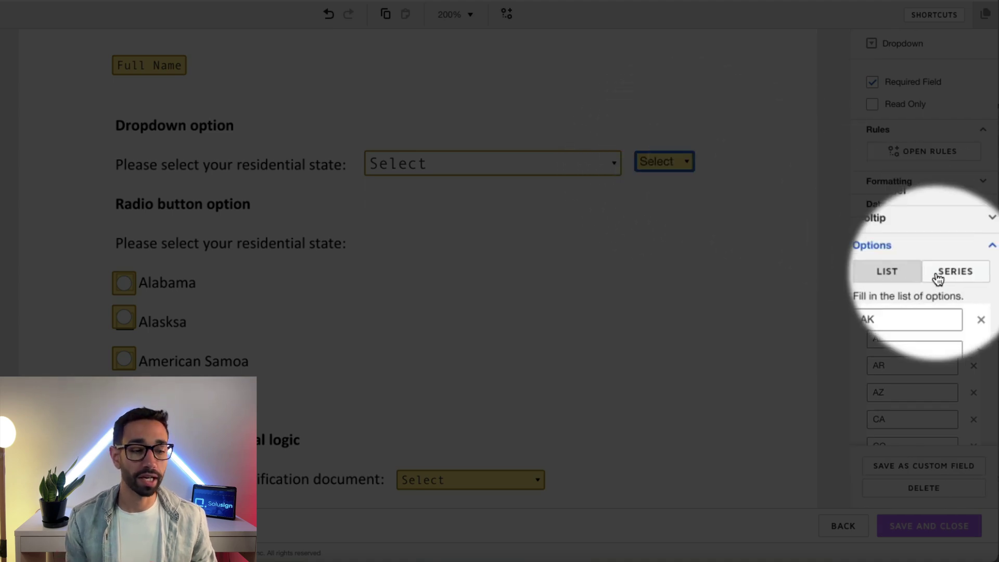
left_click(931, 474)
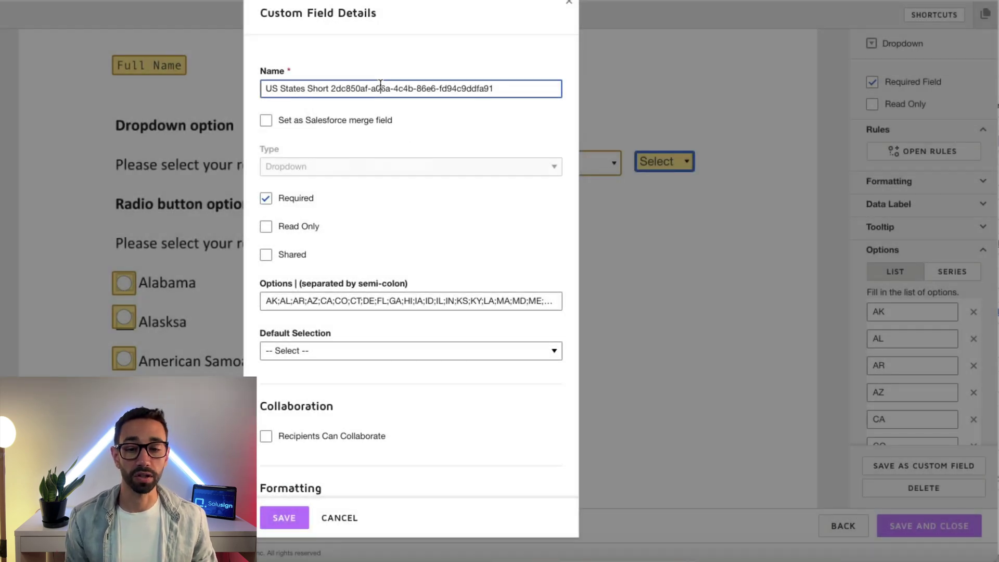
triple_click(380, 87)
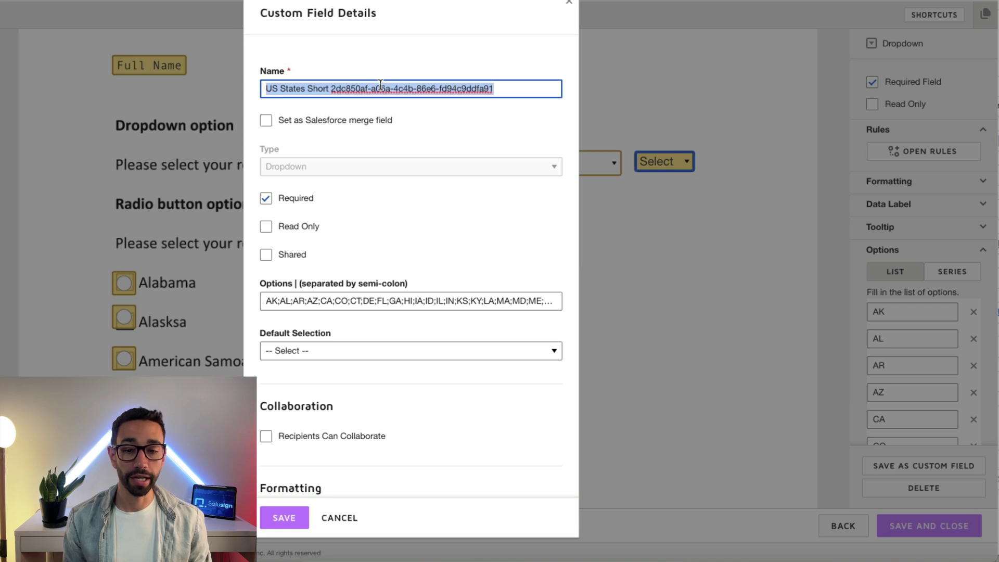
type("US states demo")
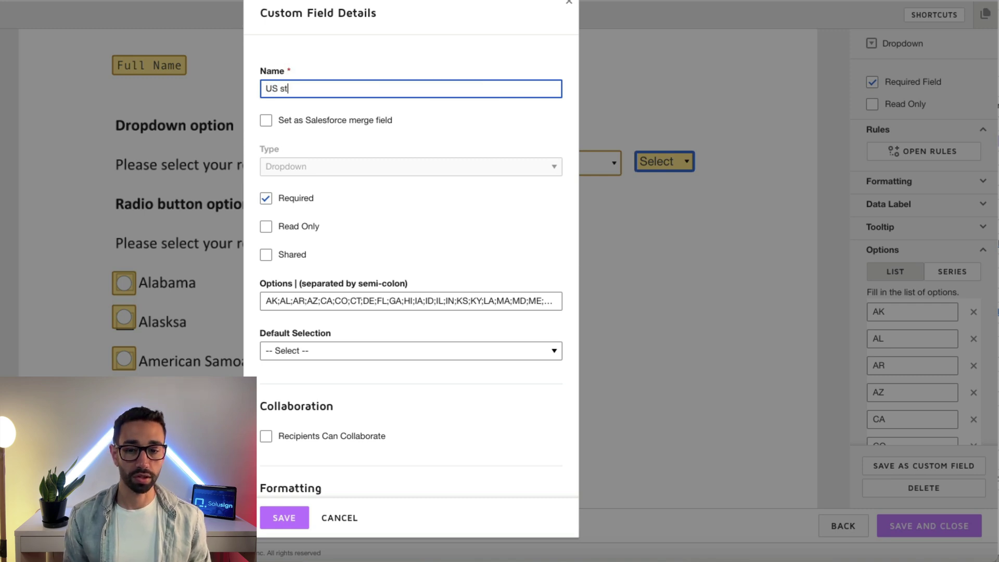
left_click(299, 516)
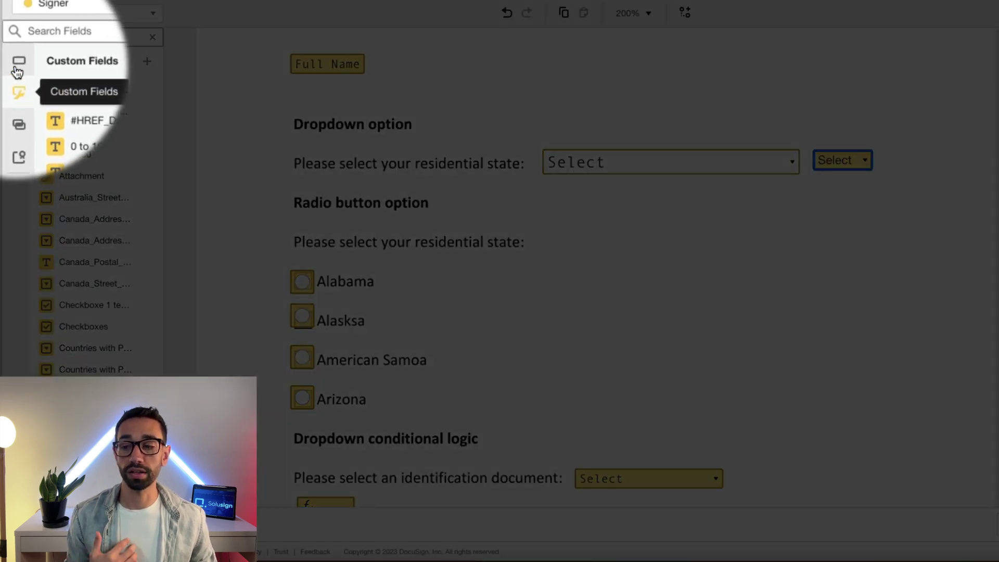
Step: Find 'US states demo' among the custom fields and delete it
left_click(17, 87)
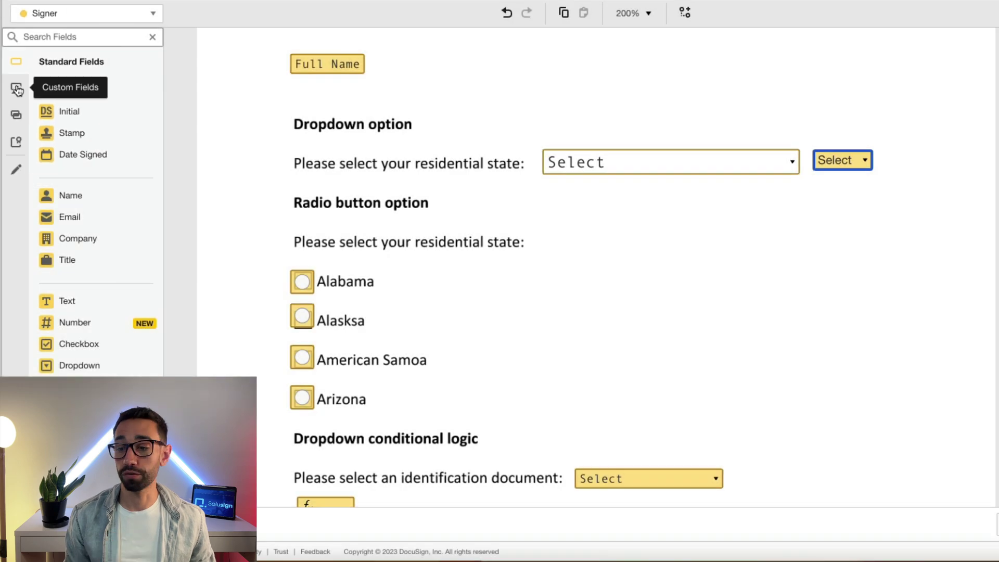
left_click(18, 89)
left_click(47, 36)
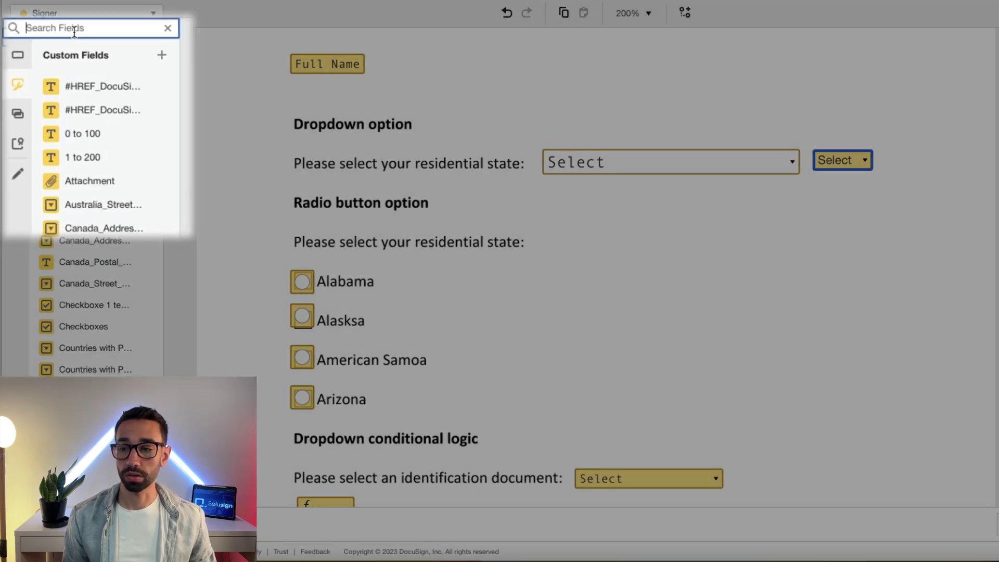
type("demo")
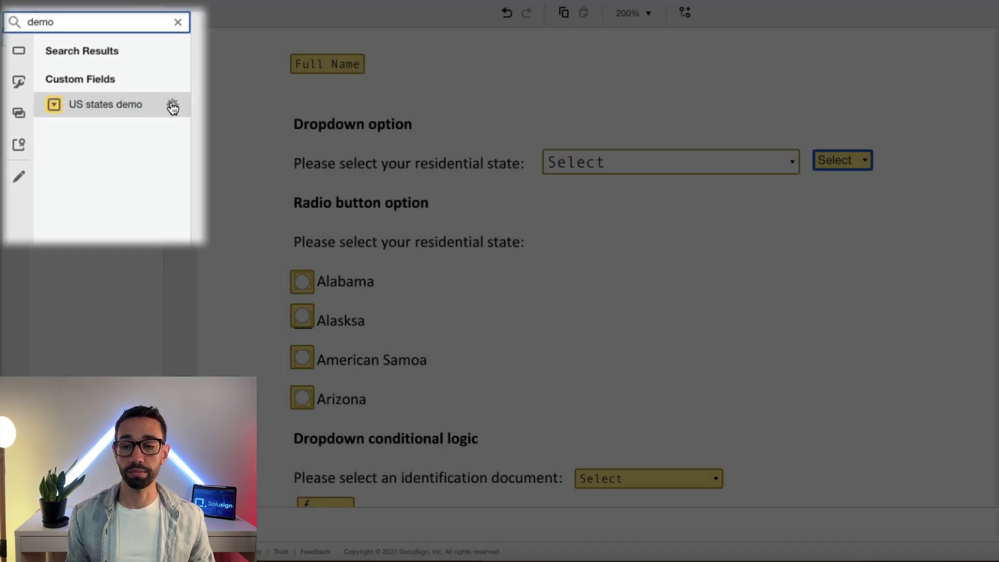
left_click(172, 104)
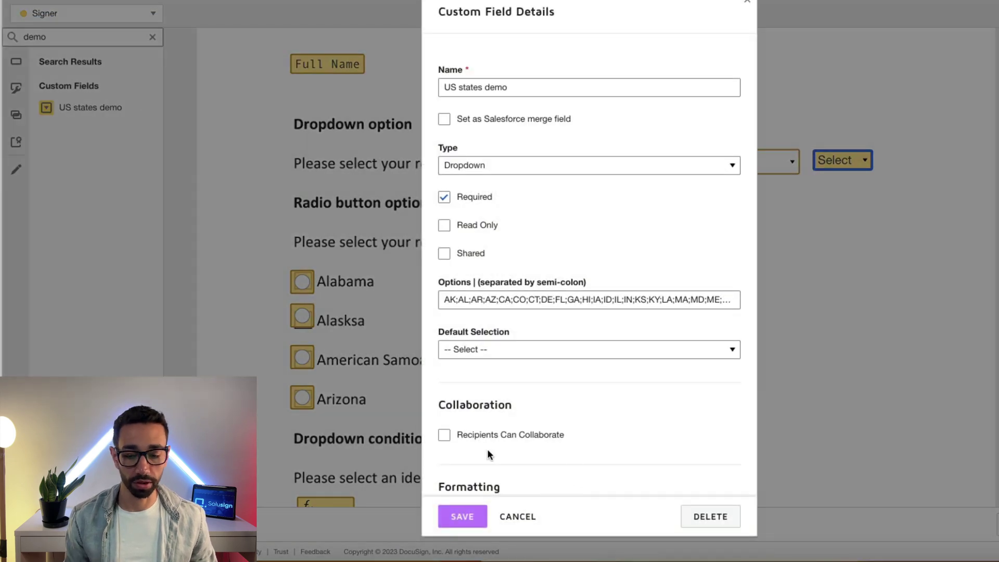
scroll(488, 454, "down", 8)
left_click(710, 515)
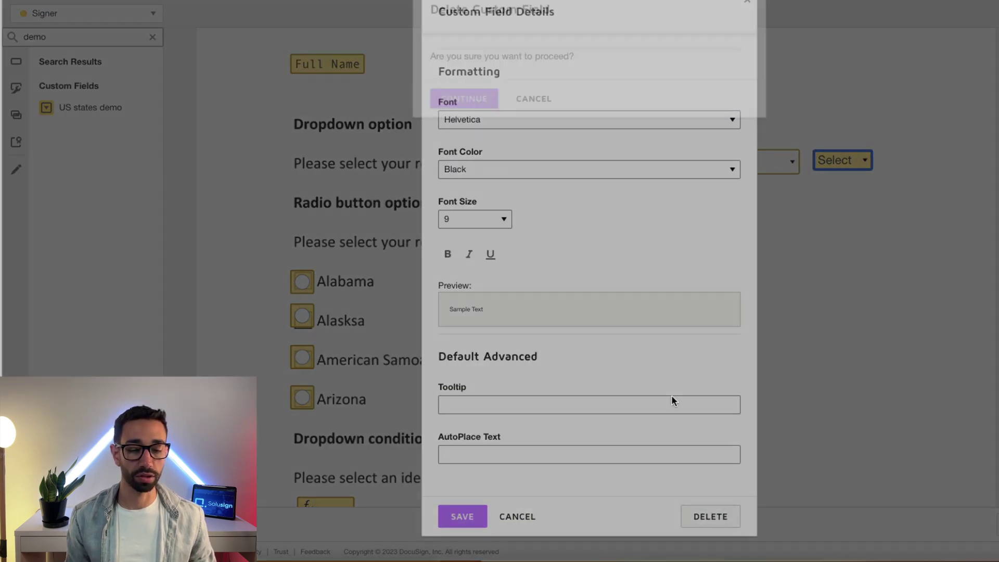
left_click(470, 97)
Step: Start saving the state dropdown as a custom field again, then cancel
left_click(838, 161)
left_click(939, 468)
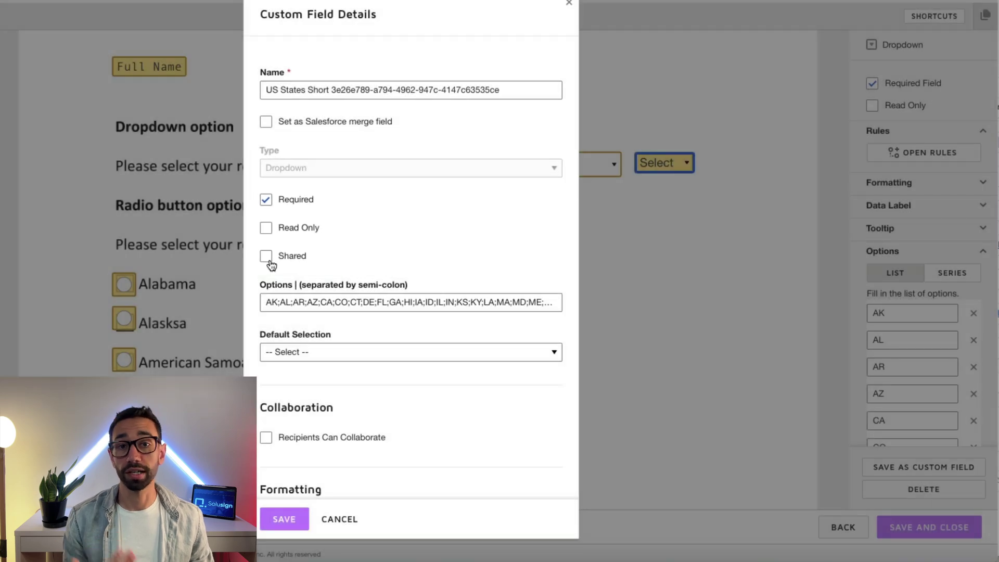
left_click(338, 518)
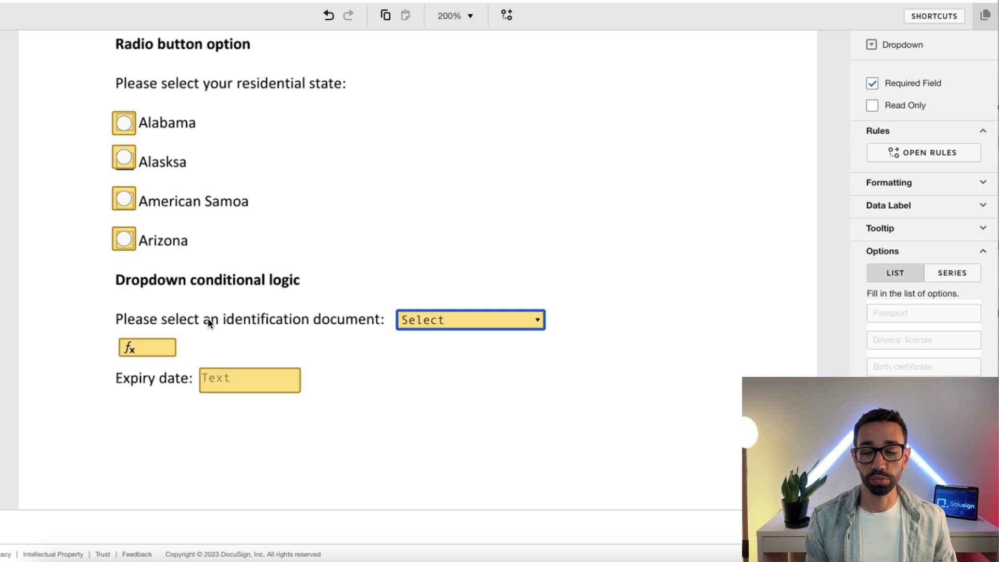
left_click(451, 320)
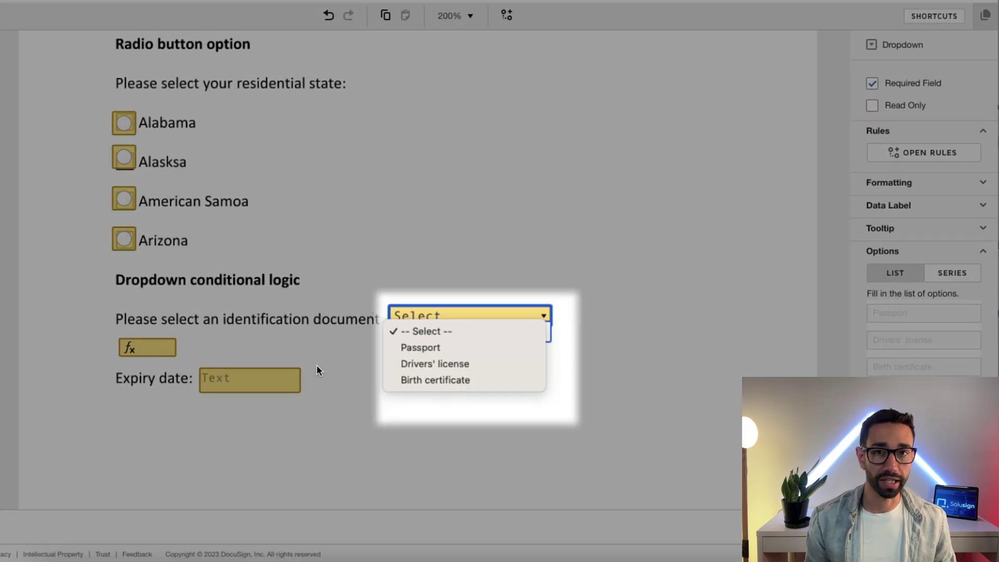
left_click(321, 362)
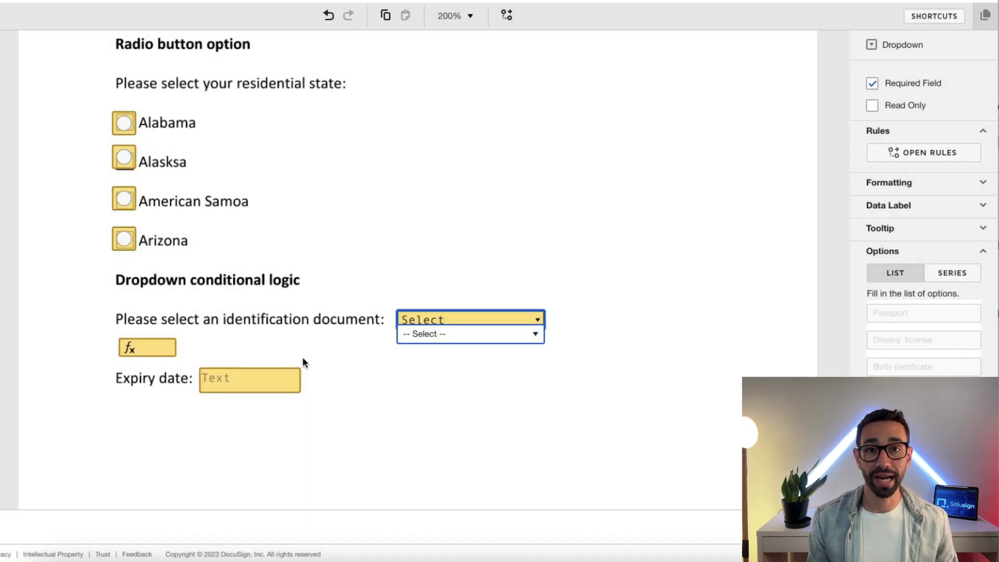
left_click(236, 384)
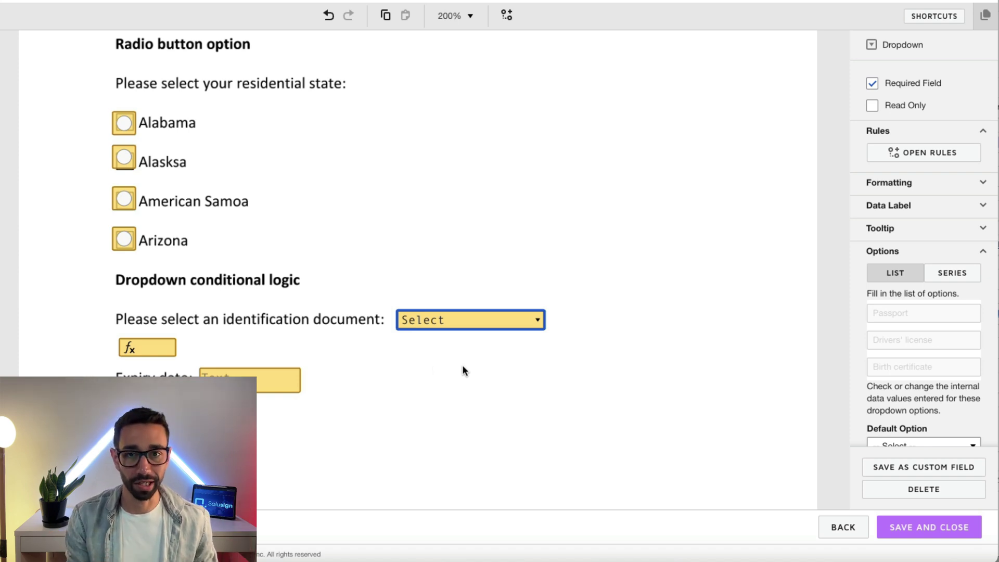
Step: Review the ID option values (Passport 2, Drivers' license 2, Birth certificate 1), then select the [ID] = 2 formula field
scroll(926, 339, "down", 3)
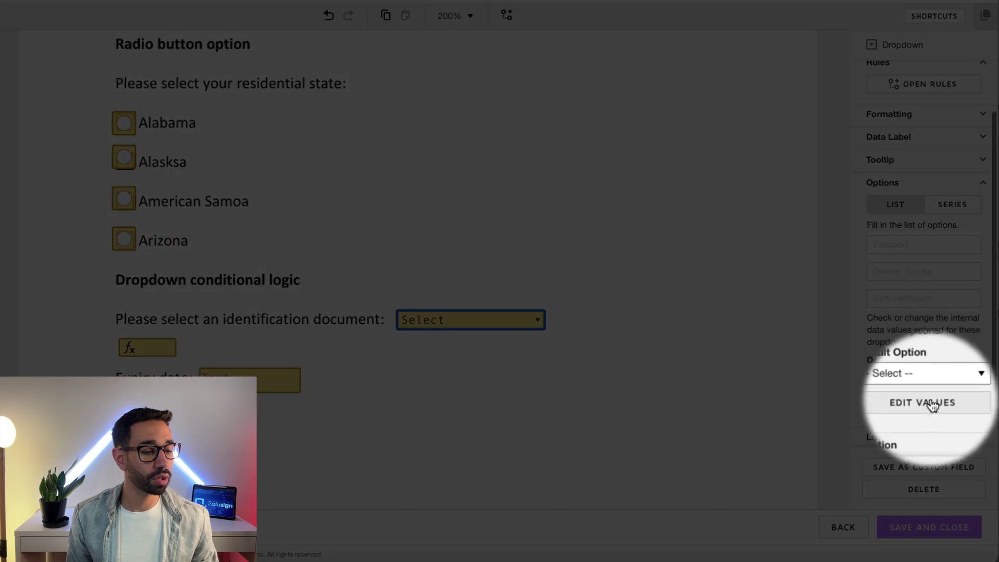
left_click(931, 404)
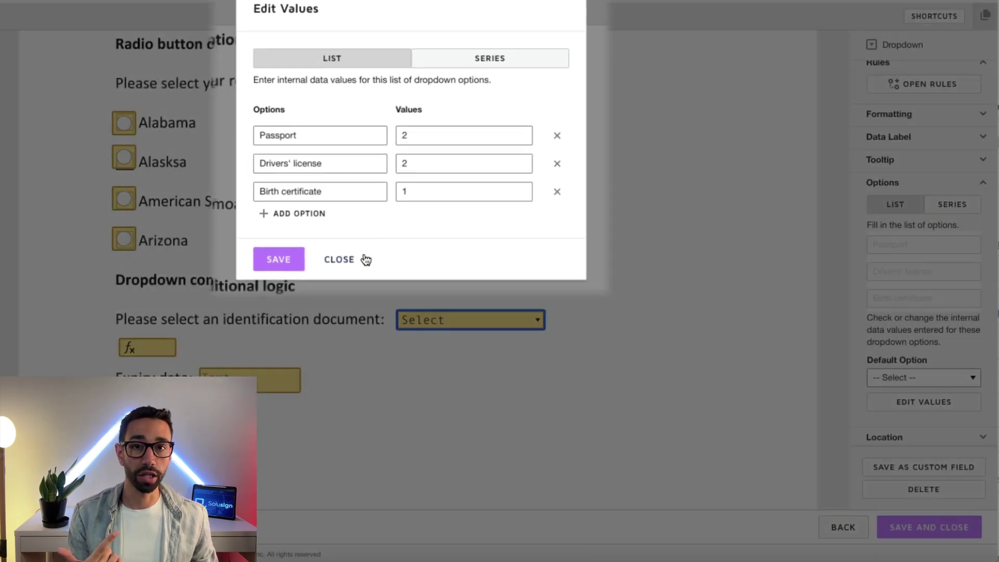
left_click(354, 278)
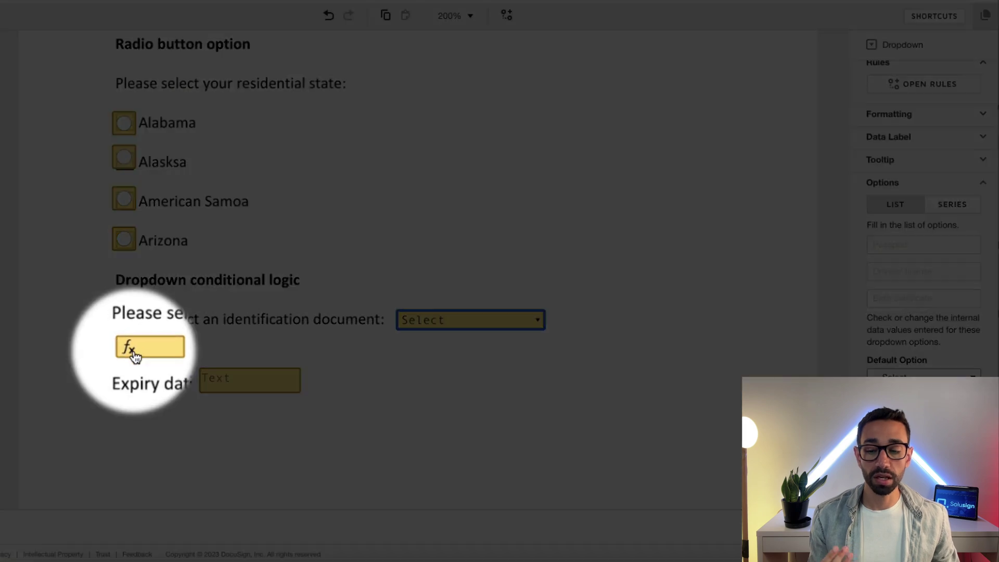
left_click(134, 352)
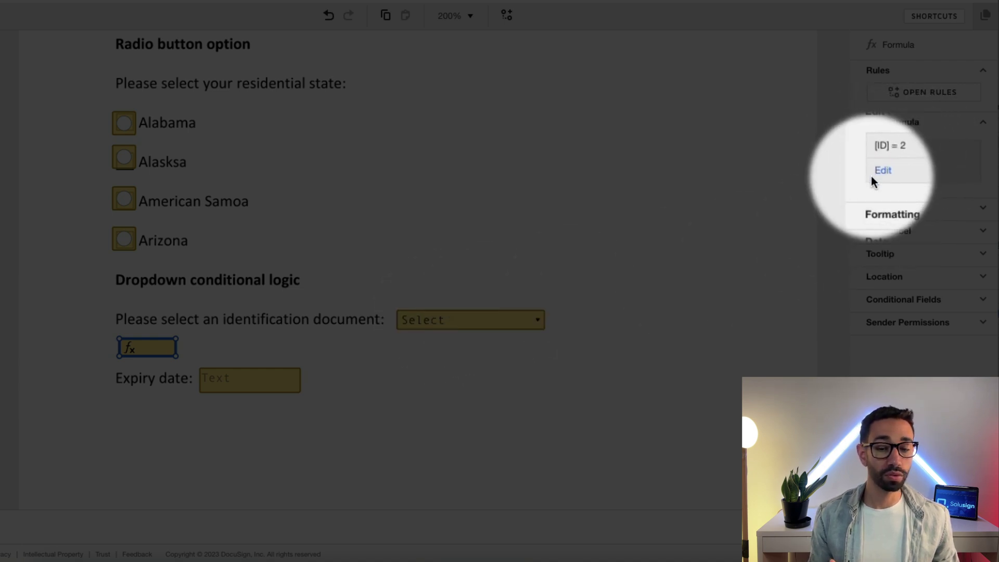
Step: Add a conditional rule revealing the Expiry date field when the formula field equals 1
left_click(907, 299)
left_click(920, 326)
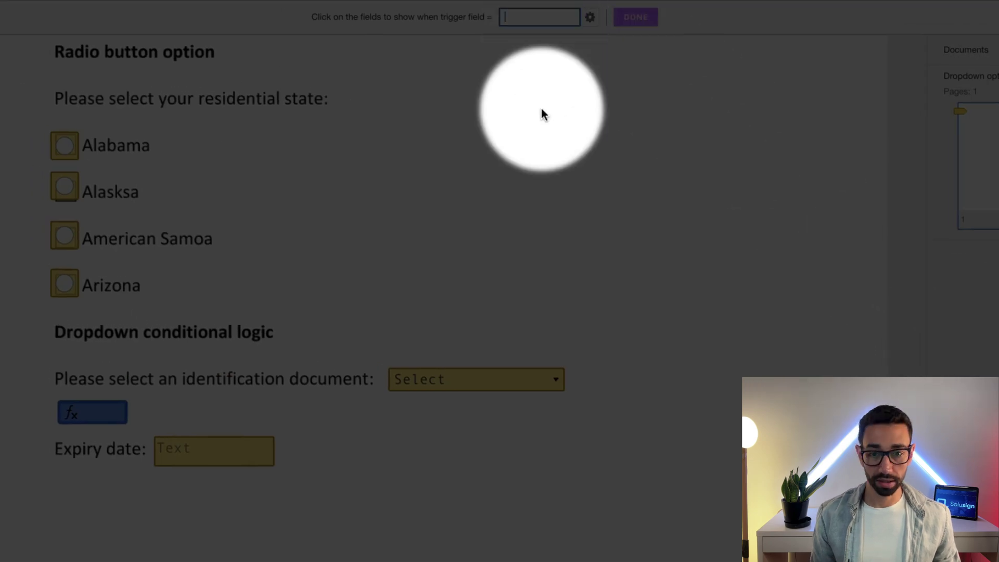
left_click(185, 455)
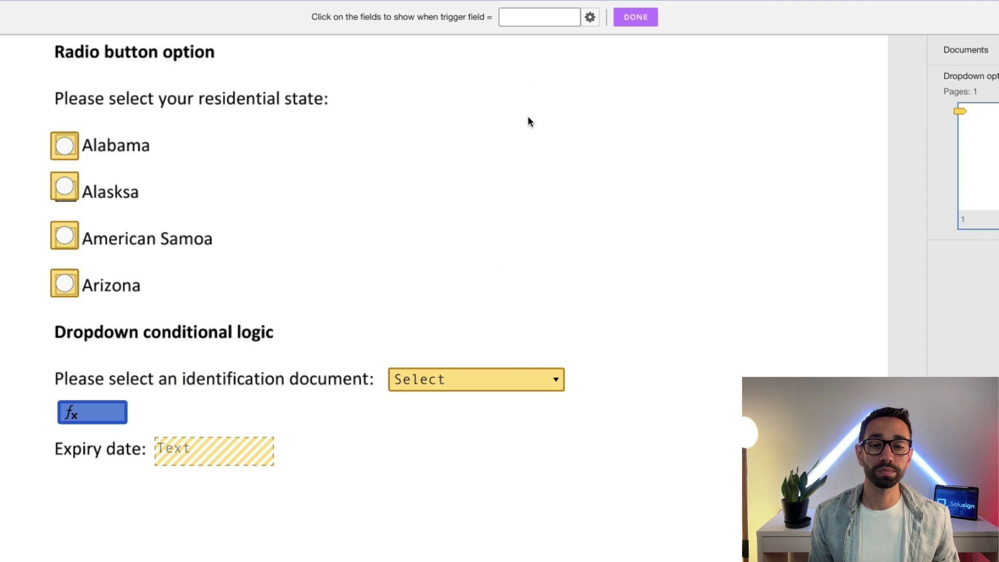
left_click(541, 17)
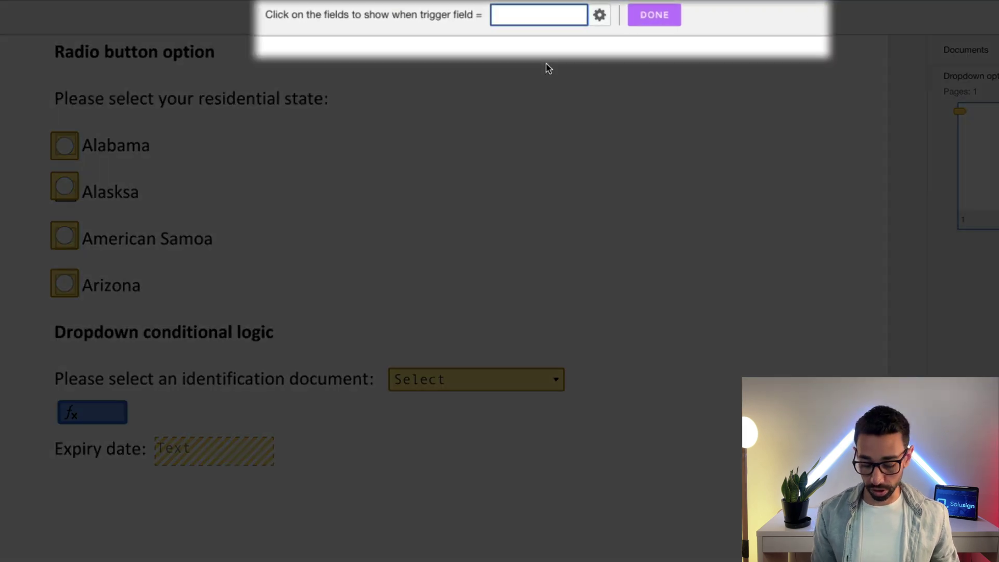
type("1")
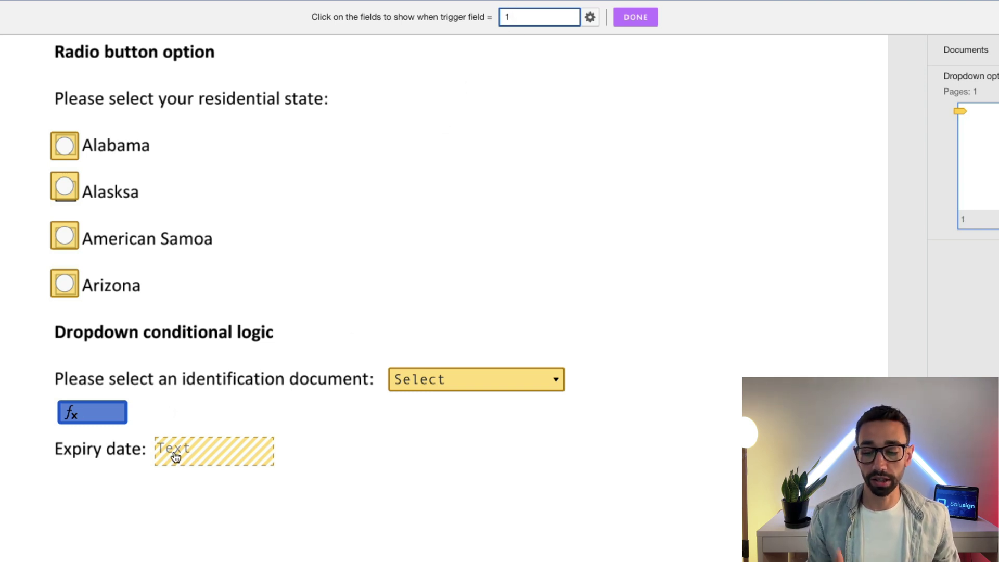
left_click(645, 20)
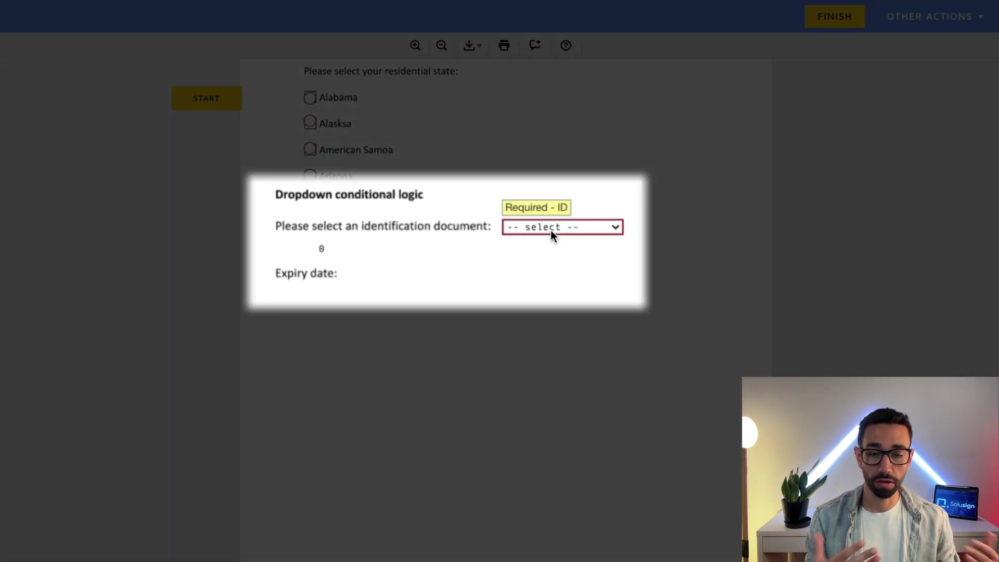
Step: In the signer preview, choose Passport and confirm the formula shows 1 and Expiry date appears
left_click(550, 230)
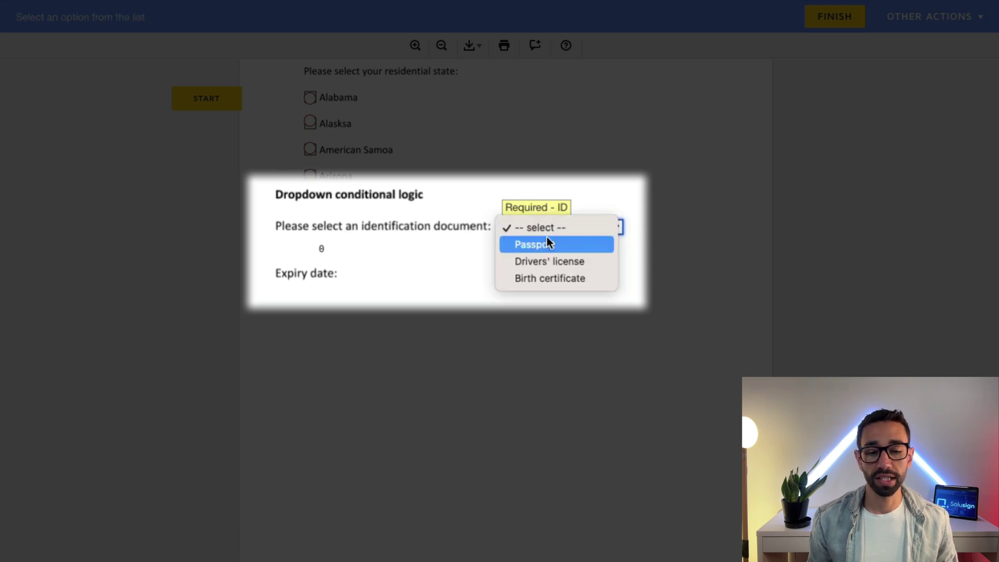
left_click(545, 245)
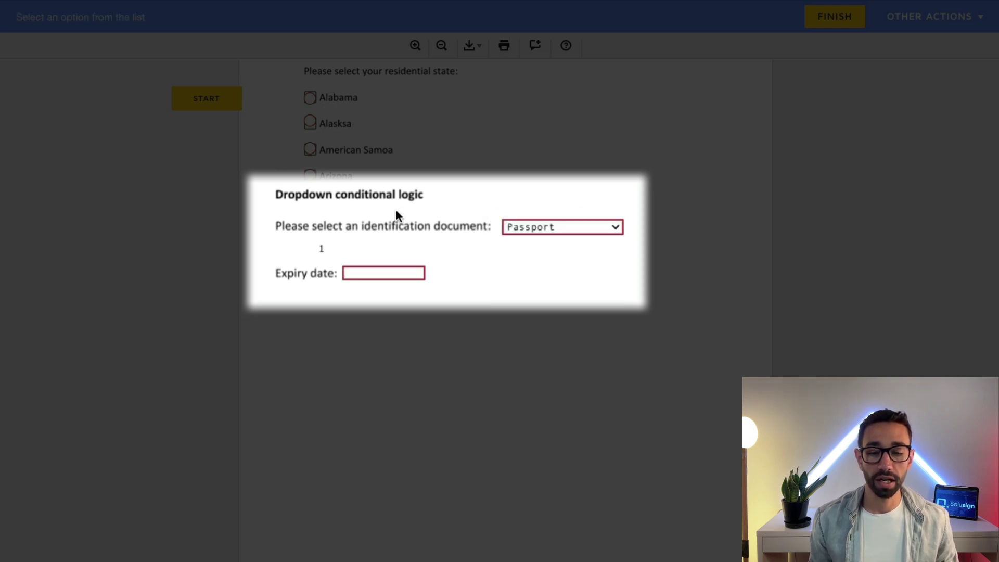
double_click(322, 248)
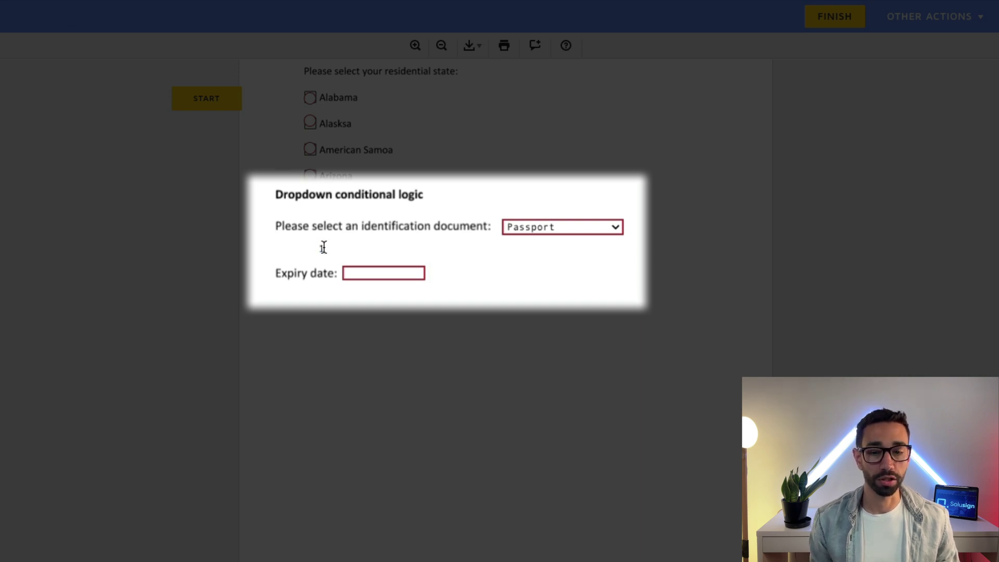
left_click(350, 271)
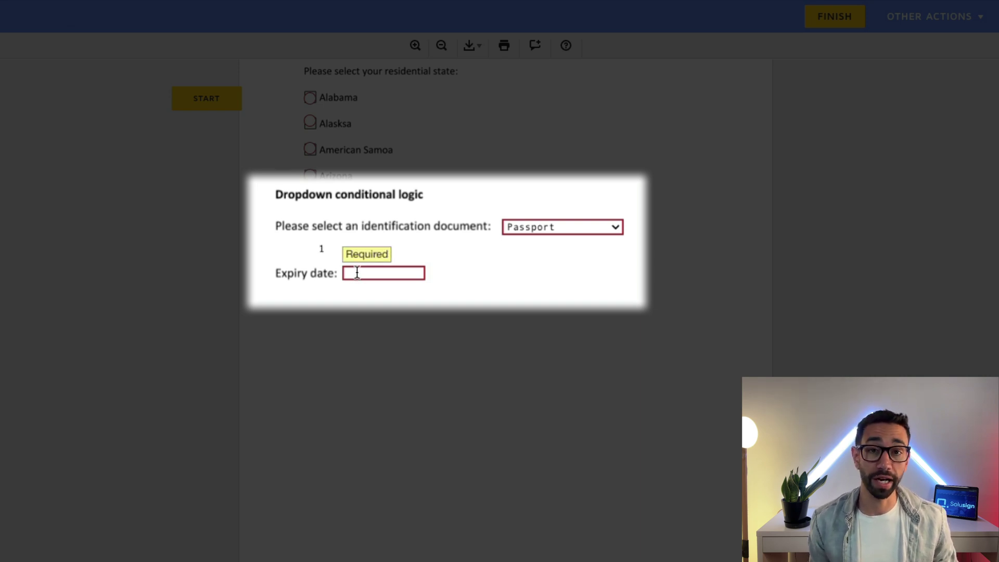
Step: Choose Drivers' license, then Birth certificate, confirming the formula drops to 0 and hides Expiry date
left_click(581, 227)
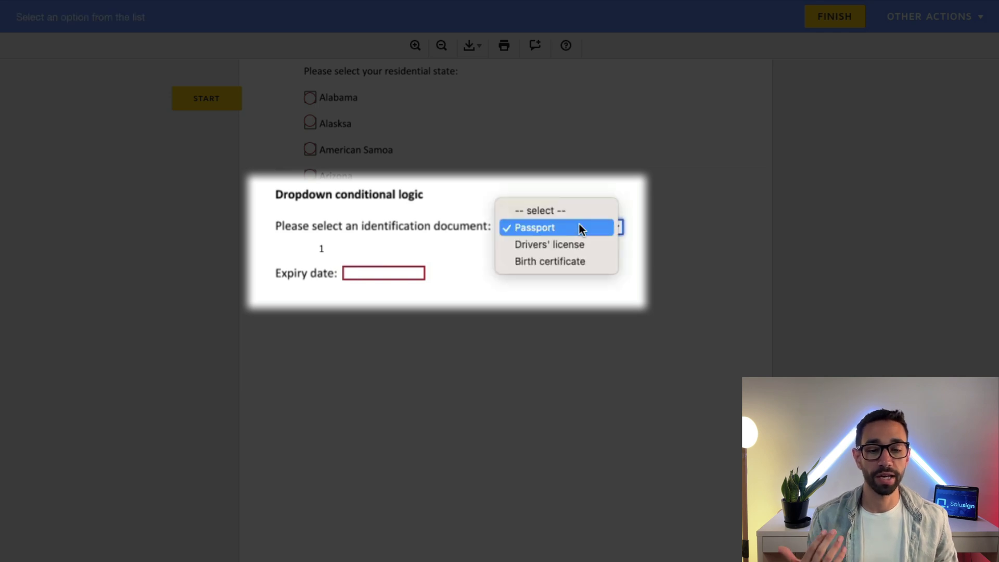
left_click(580, 245)
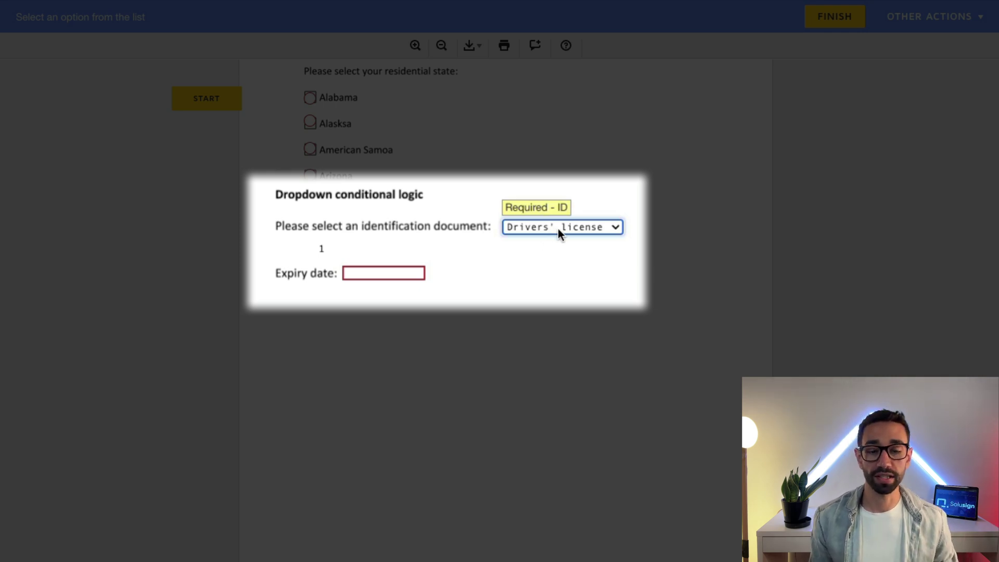
left_click(558, 230)
left_click(557, 247)
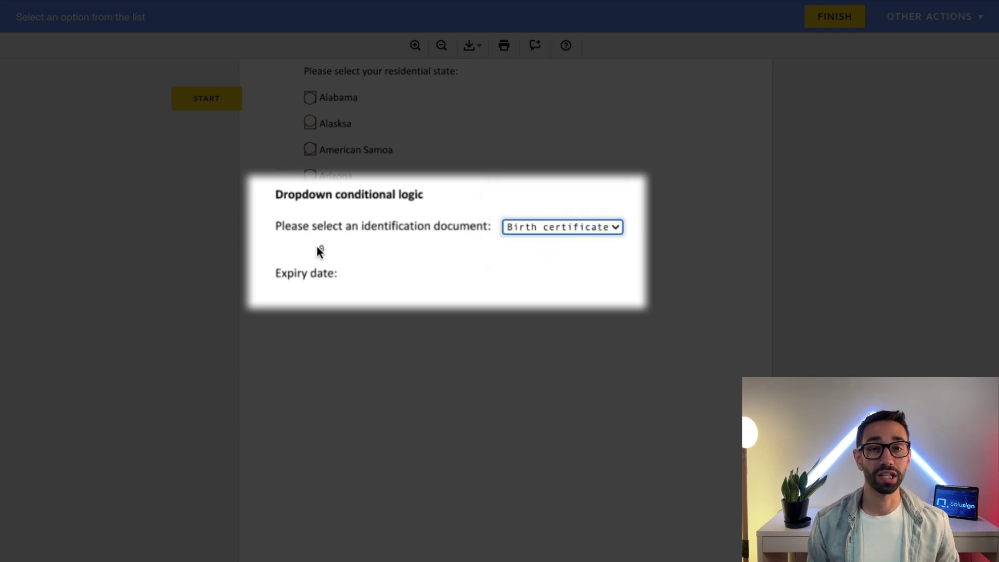
left_click_drag(317, 248, 323, 248)
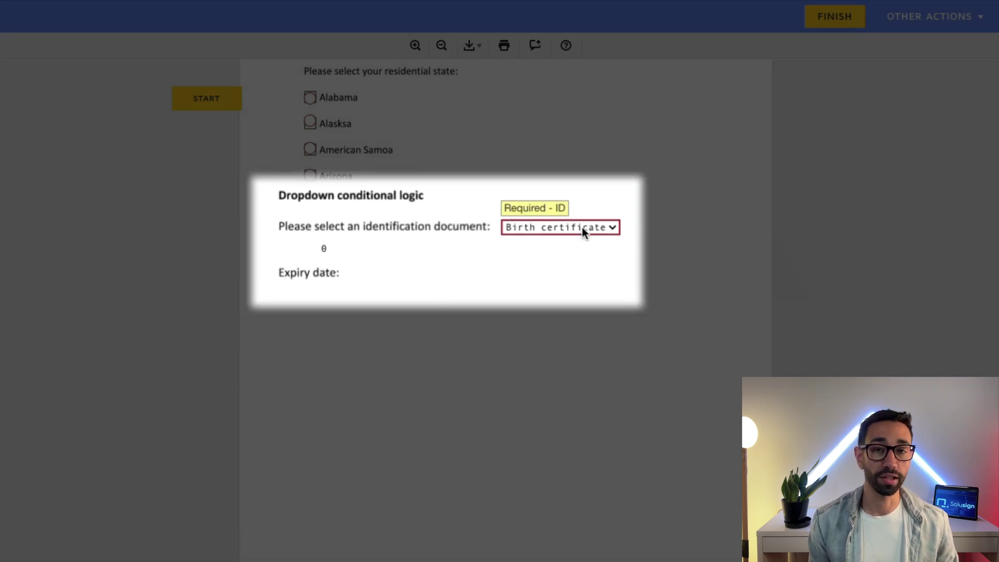
left_click(581, 226)
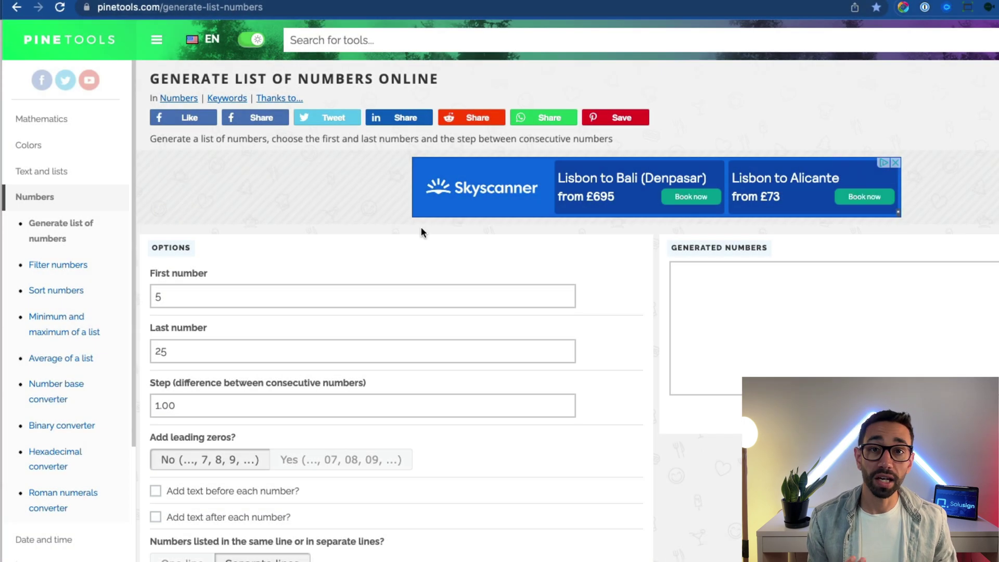
Step: Set the first number to 1, add ';' after each number, and output on one line
scroll(422, 230, "down", 1)
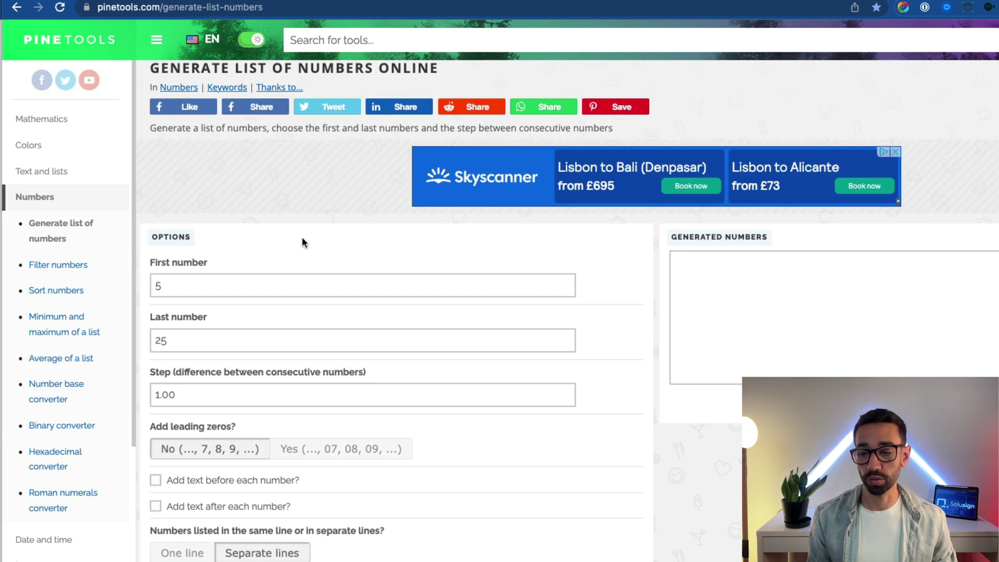
left_click_drag(185, 285, 151, 285)
type("1")
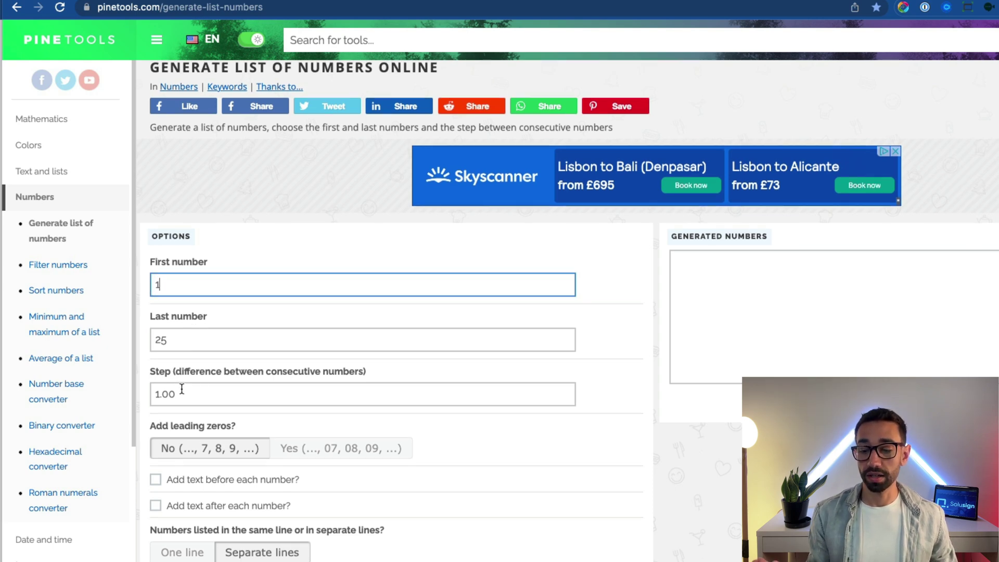
left_click(180, 393)
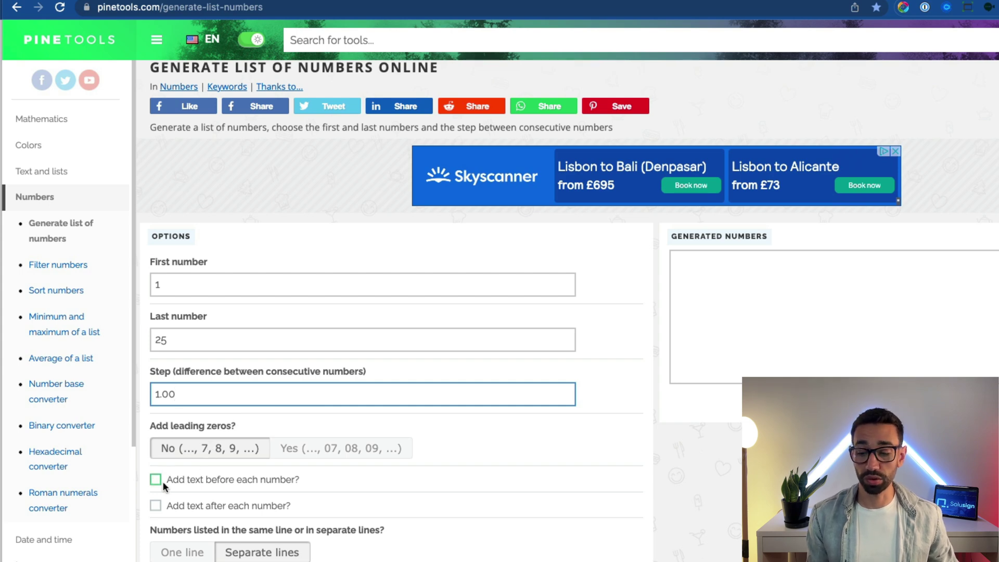
left_click(156, 505)
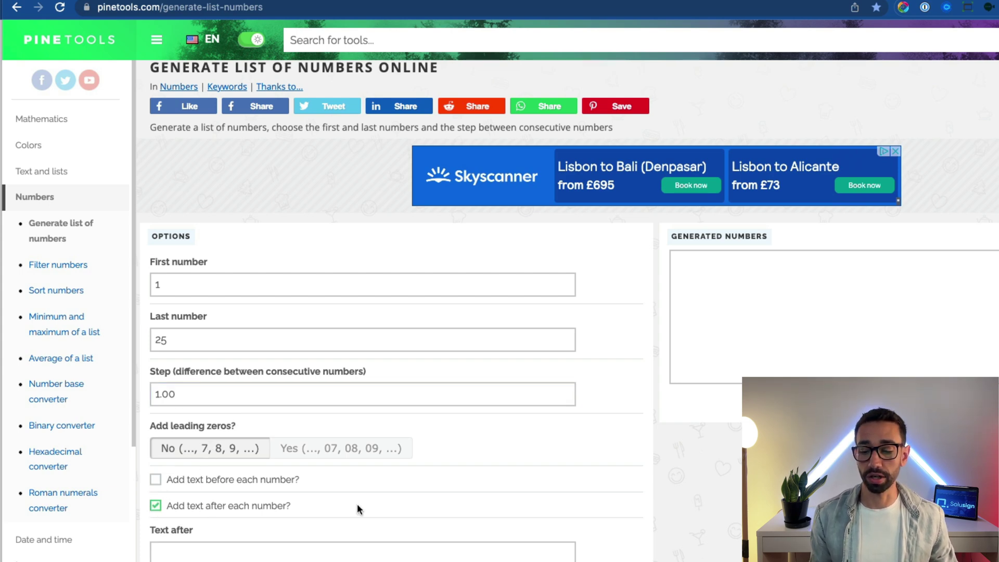
scroll(338, 496, "down", 2)
left_click(316, 498)
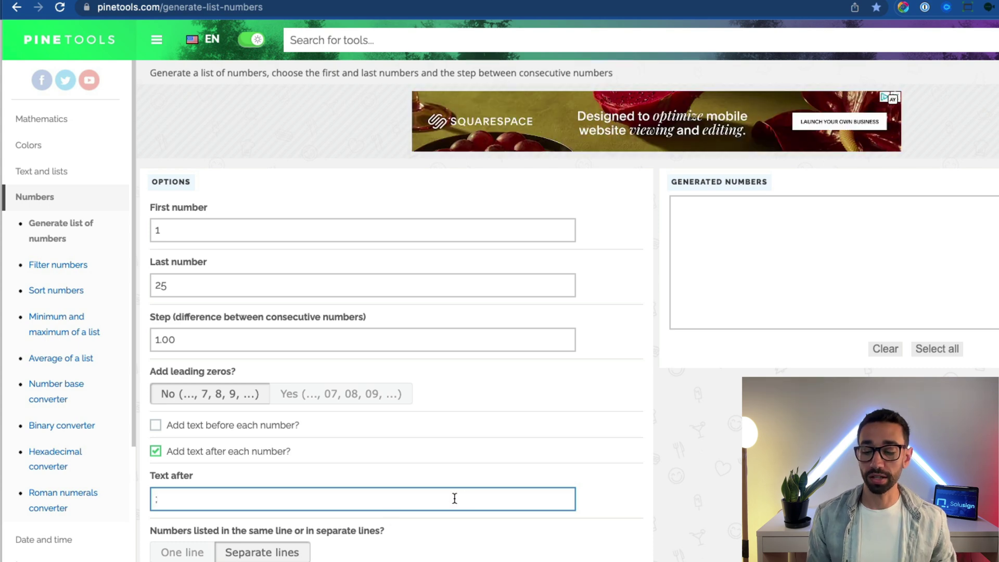
left_click(191, 554)
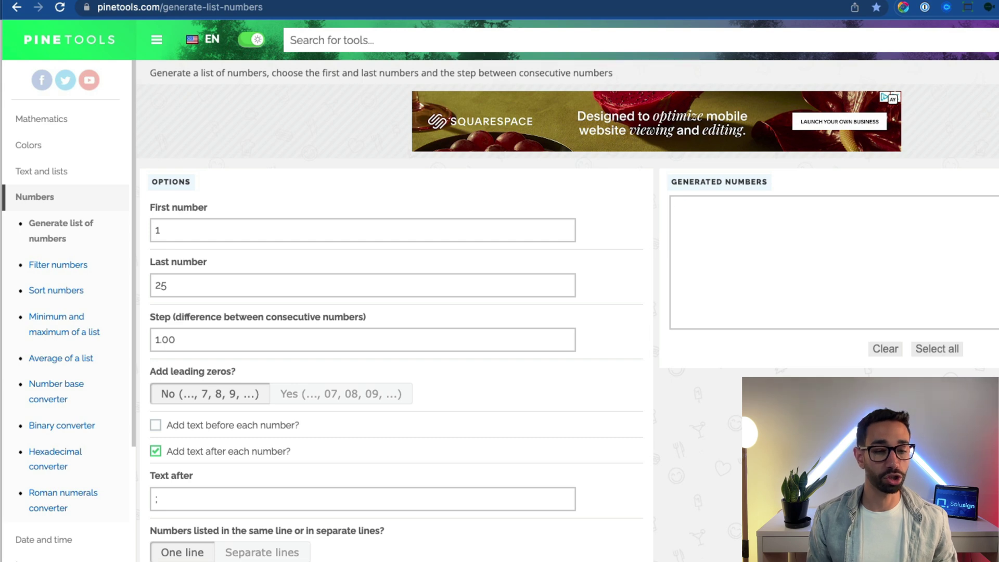
Step: Copy the generated 1;2;…;25; list
left_click_drag(959, 208, 598, 209)
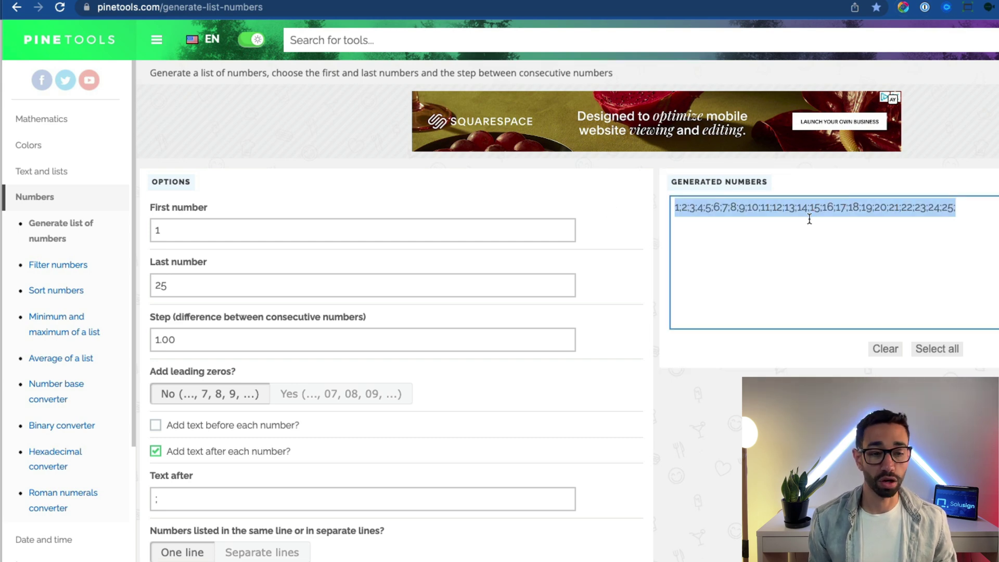
right_click(790, 204)
left_click(811, 312)
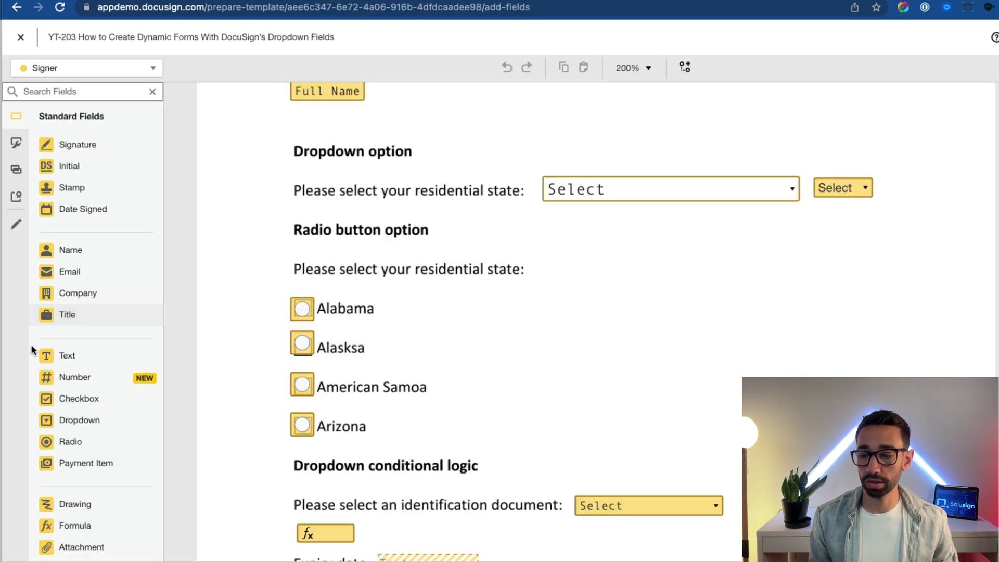
Step: Place a dropdown beside the radio buttons and paste the 1–25 series as its options
left_click_drag(70, 419, 593, 332)
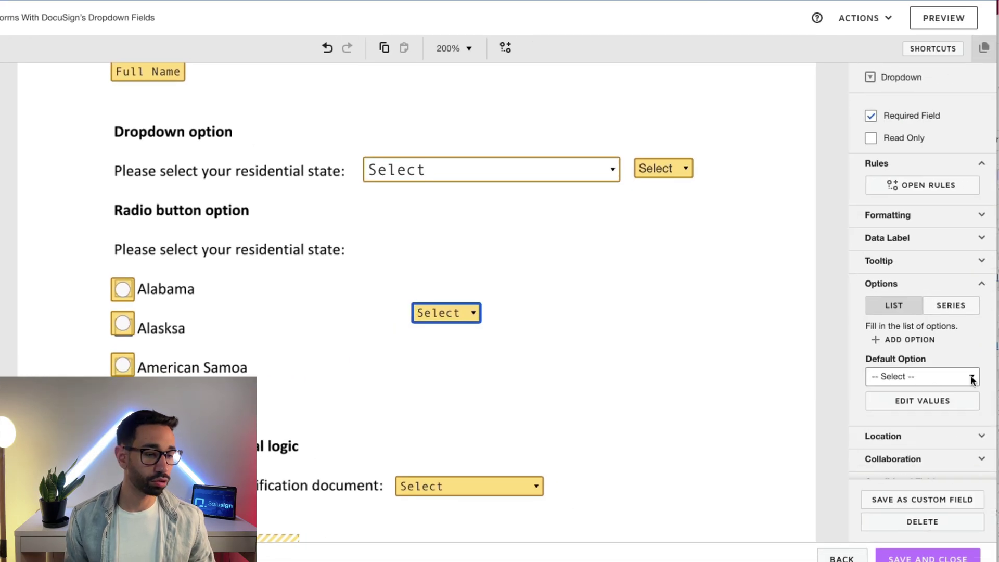
left_click(948, 307)
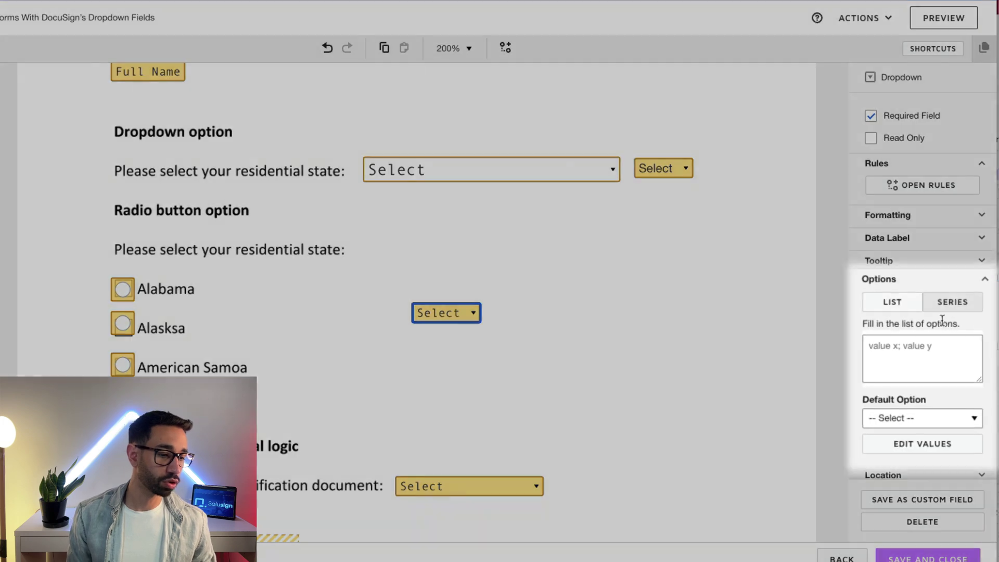
key("ctrl+v")
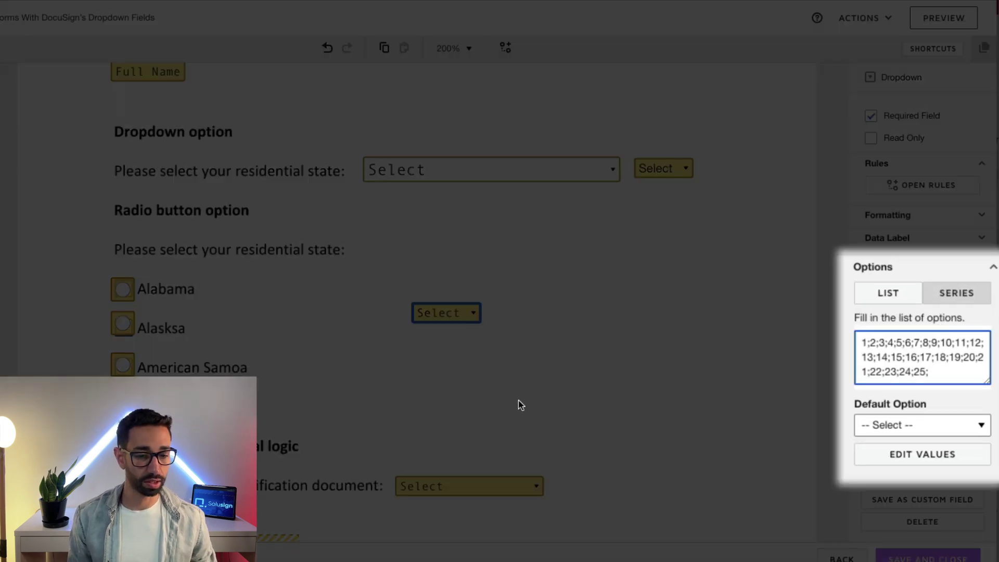
left_click_drag(518, 401, 457, 310)
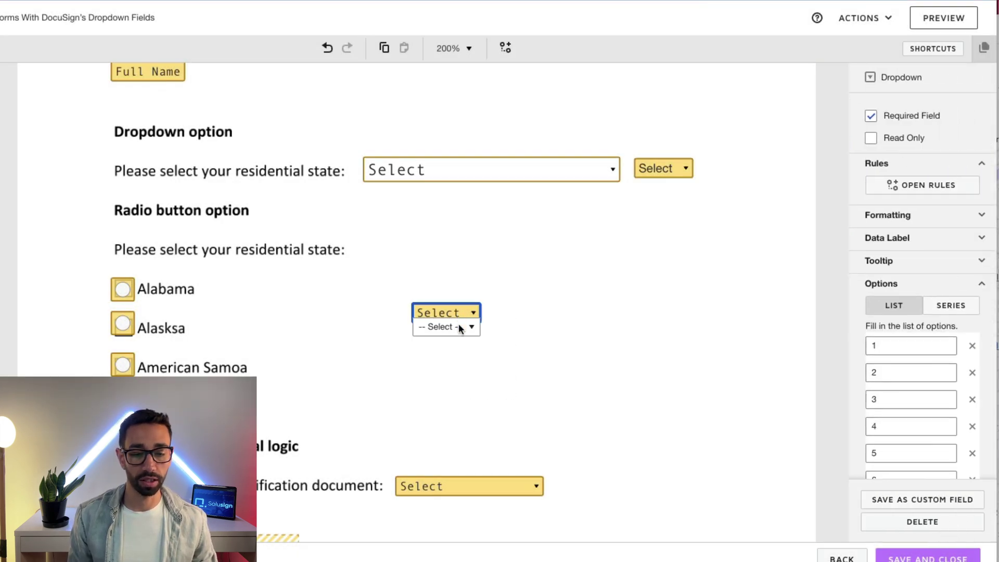
left_click(457, 326)
left_click(578, 348)
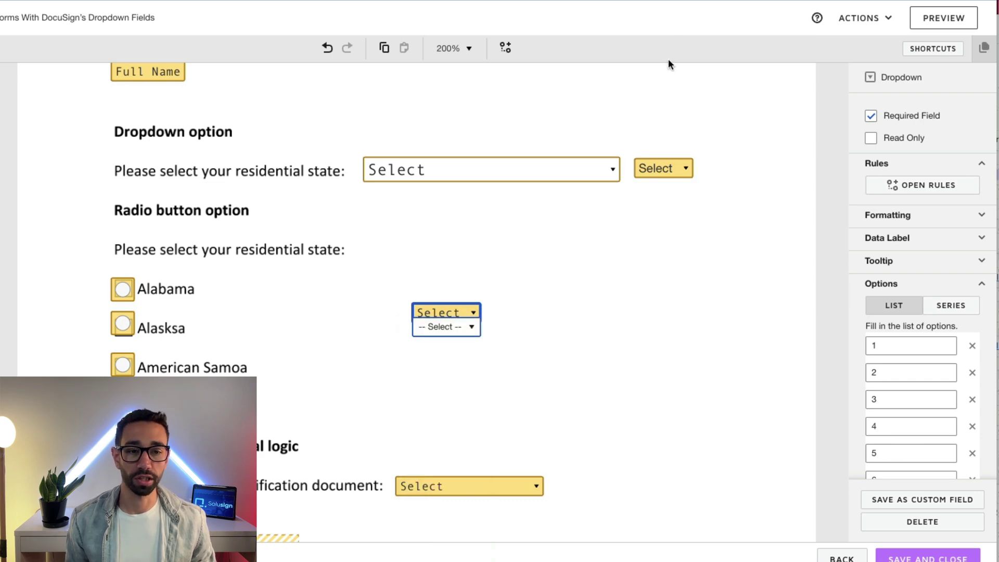
left_click(702, 338)
left_click(442, 312)
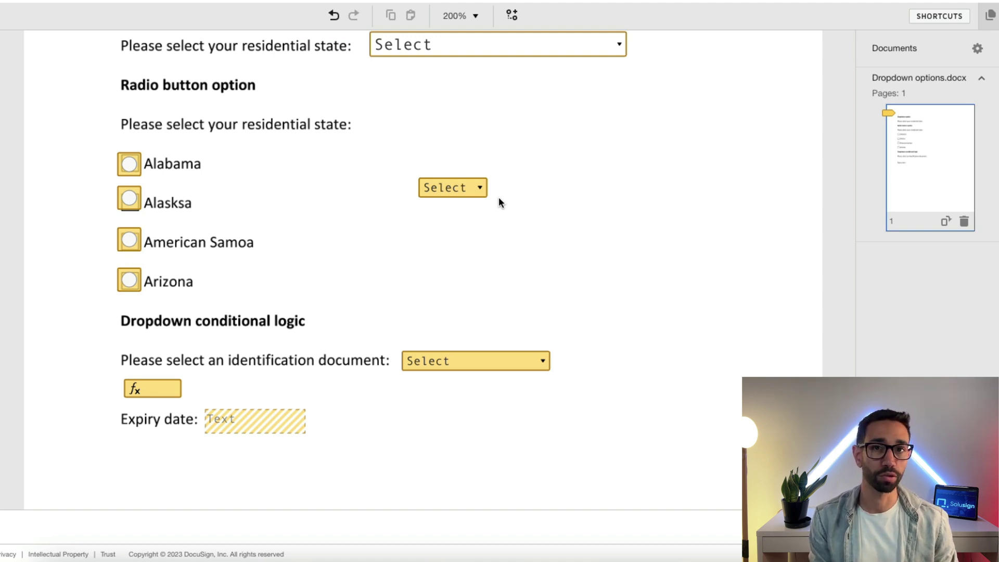
Step: Select the identification document dropdown field
left_click(479, 362)
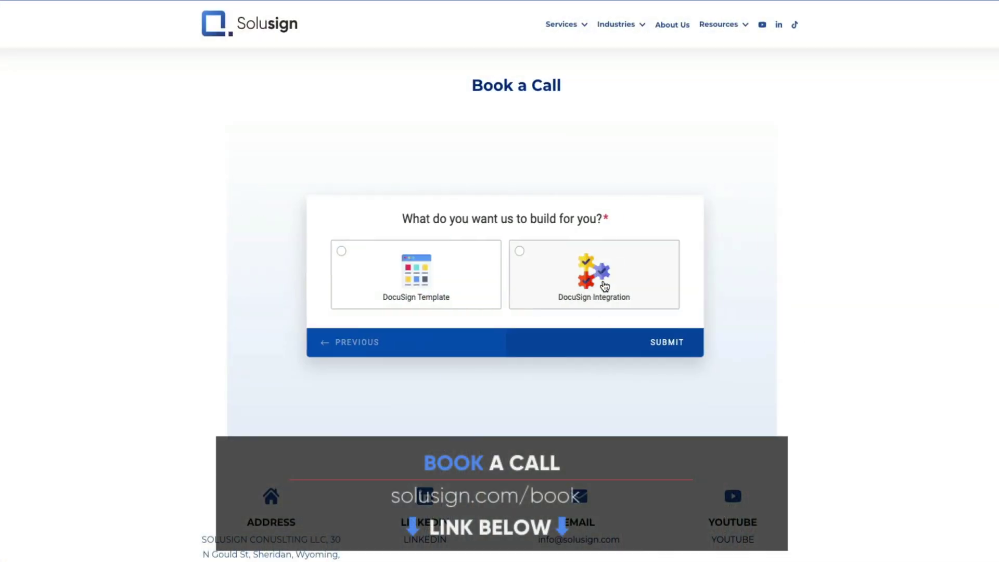
Step: Pick the 18:00 slot on 23 February for the DocuSign Integration call
left_click(604, 285)
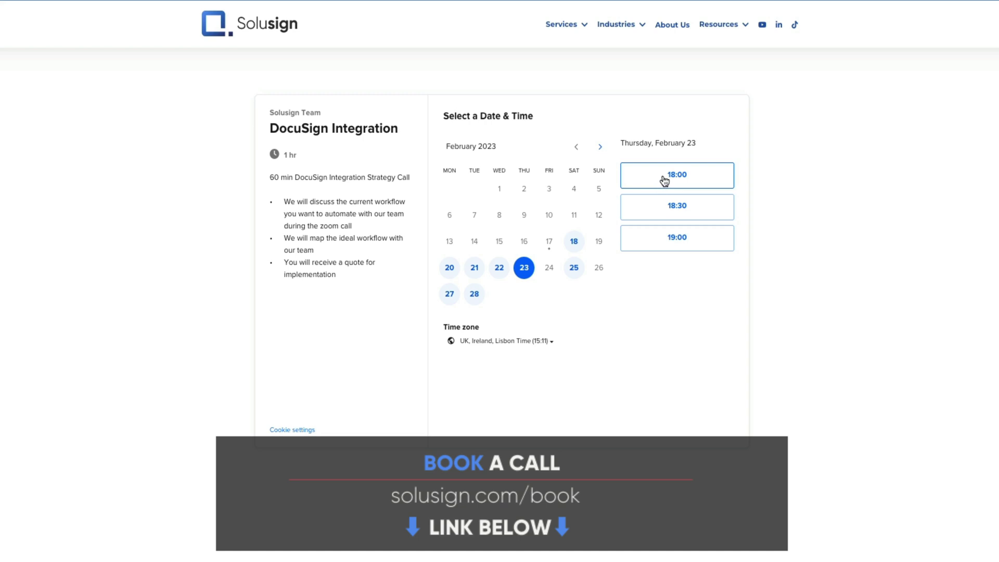